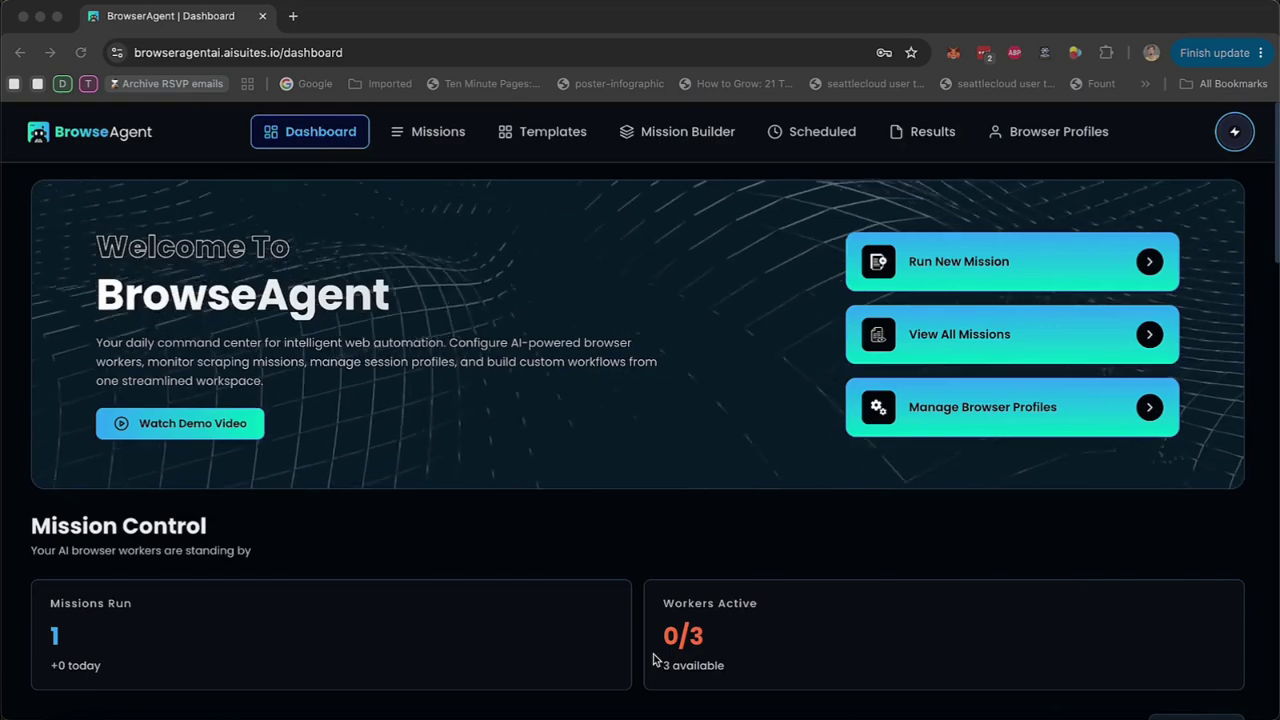
{"action": "scroll", "coordinate": [627, 495], "scroll_direction": "down", "scroll_amount": 6}
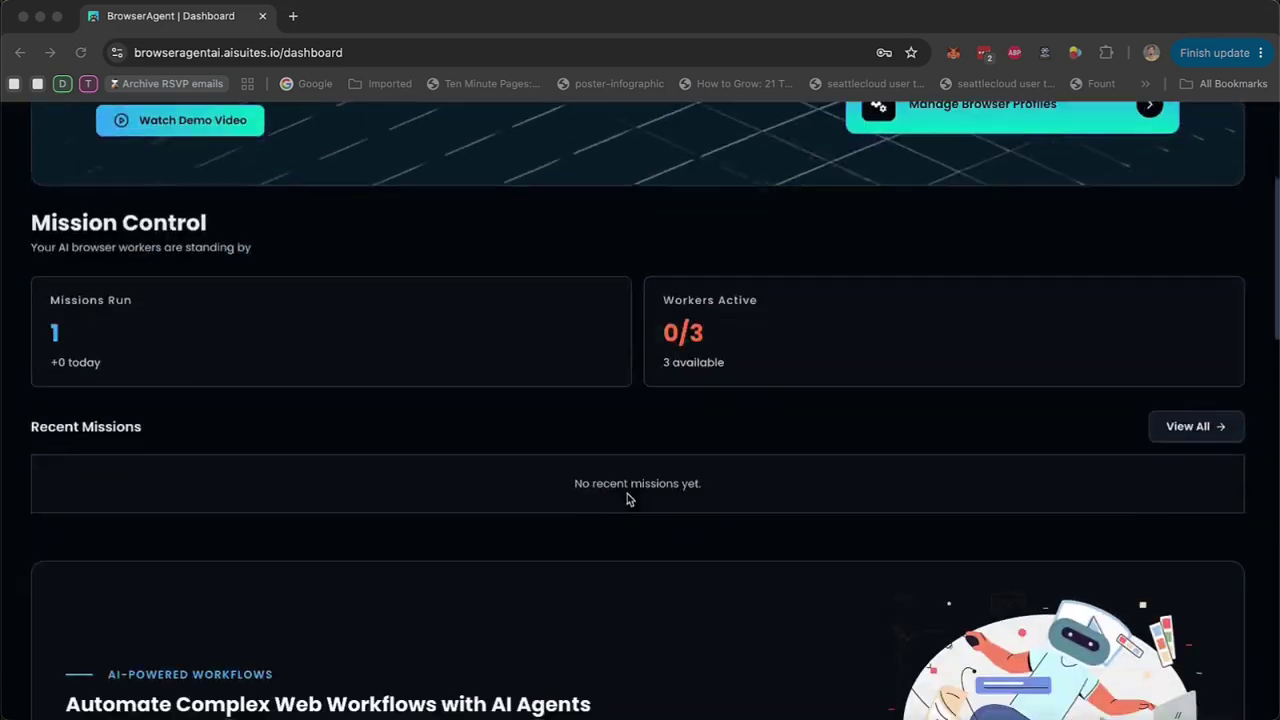
{"action": "scroll", "coordinate": [627, 495], "scroll_direction": "up", "scroll_amount": 6}
{"action": "scroll", "coordinate": [627, 497], "scroll_direction": "down", "scroll_amount": 1}
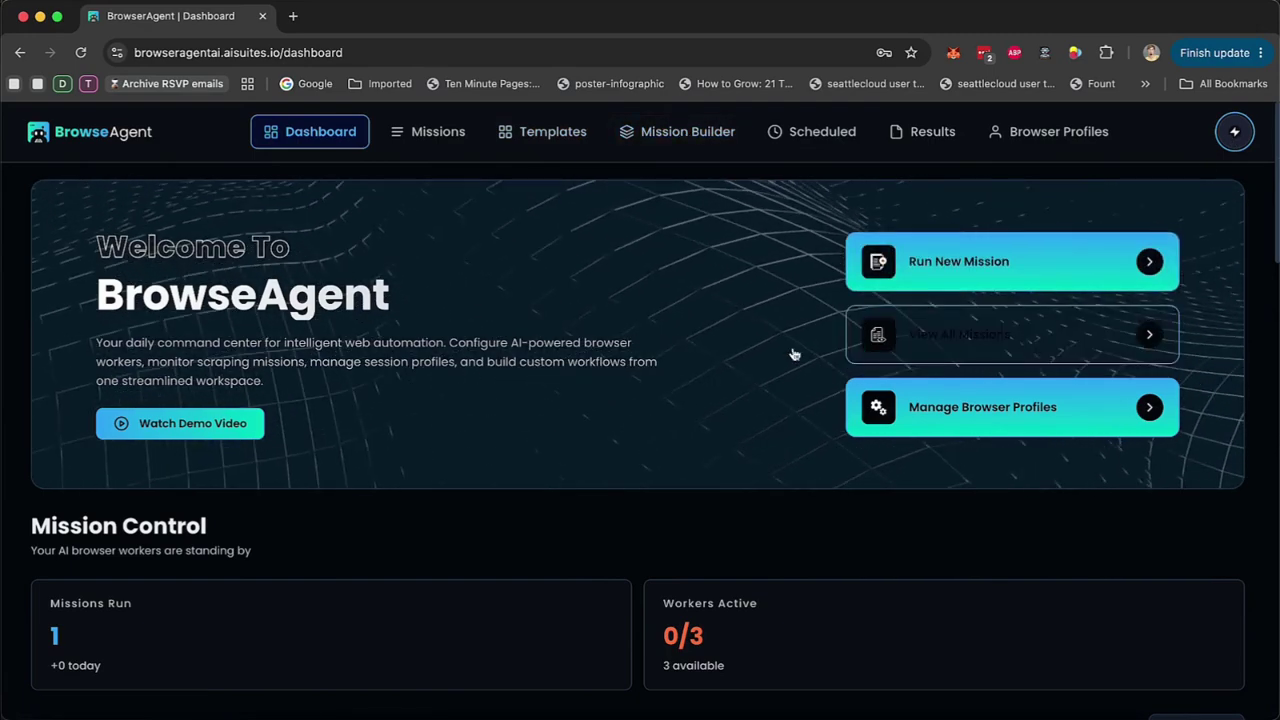
{"action": "right_click", "coordinate": [737, 366]}
{"action": "left_click", "coordinate": [583, 405]}
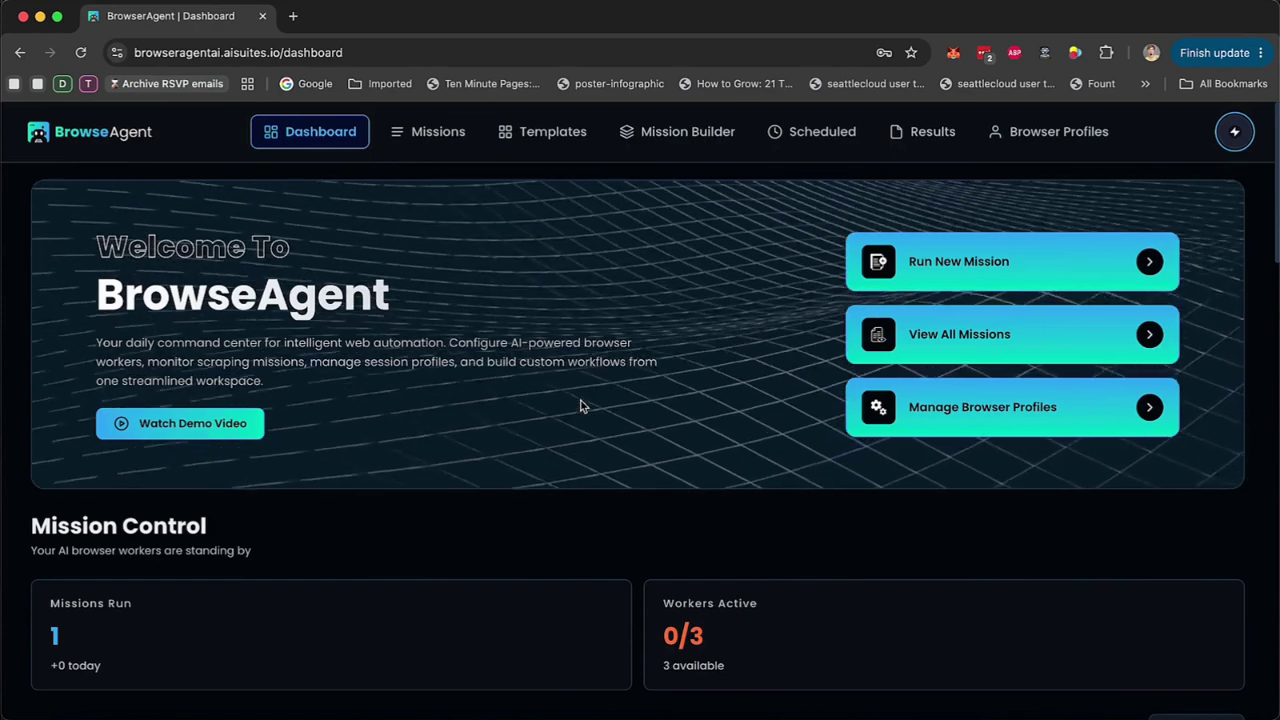
- Look through the mission templates, including page 3, and check the list of all missions
{"action": "left_click", "coordinate": [551, 140]}
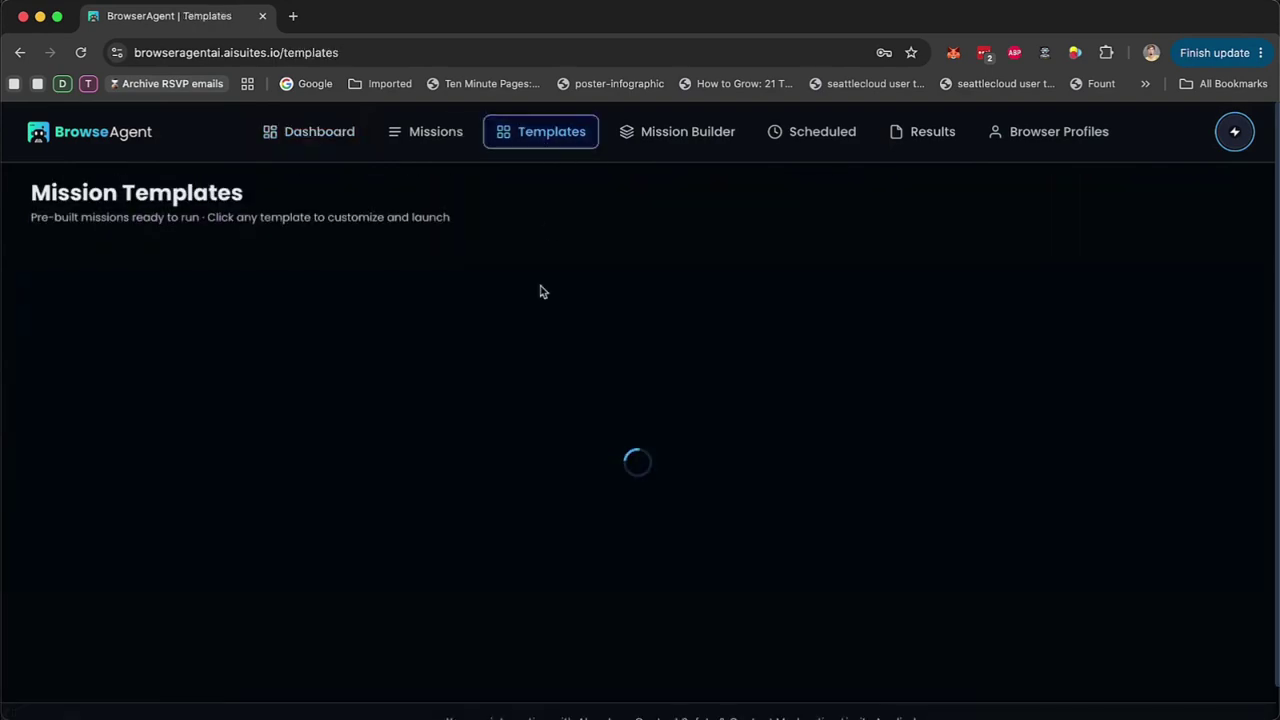
{"action": "scroll", "coordinate": [540, 291], "scroll_direction": "down", "scroll_amount": 3}
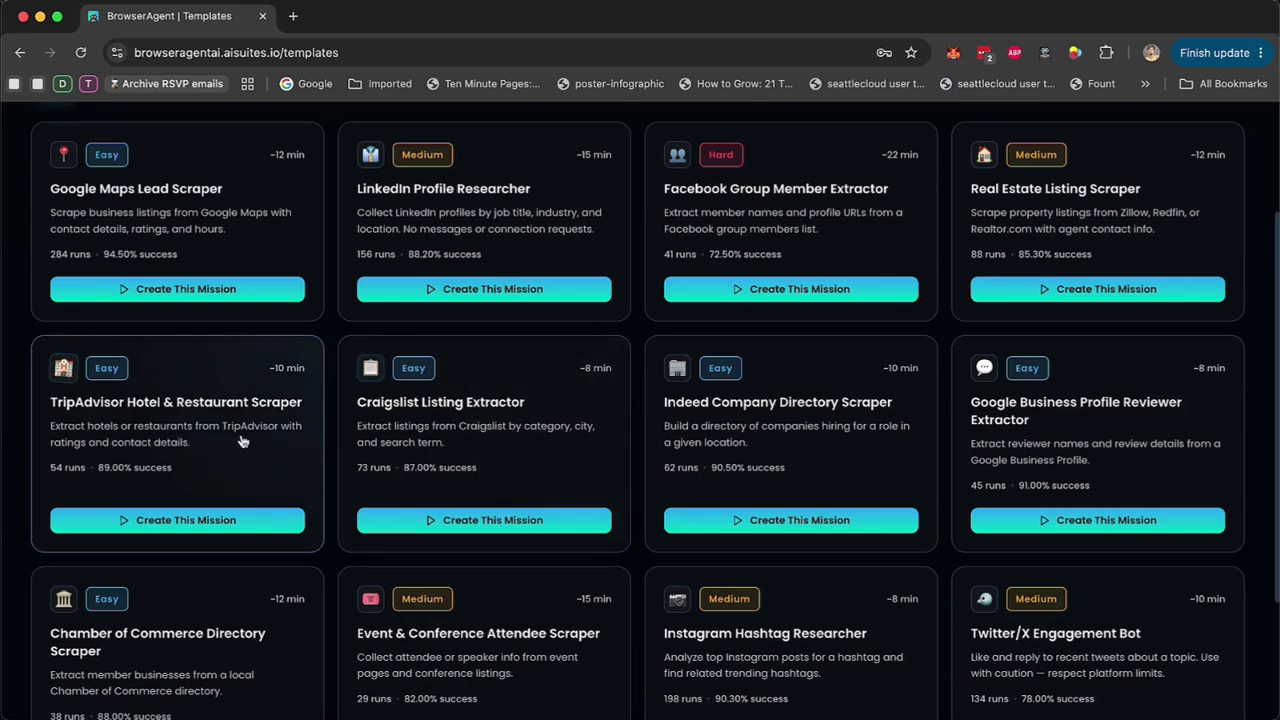
{"action": "scroll", "coordinate": [240, 441], "scroll_direction": "down", "scroll_amount": 5}
{"action": "left_click", "coordinate": [1158, 627]}
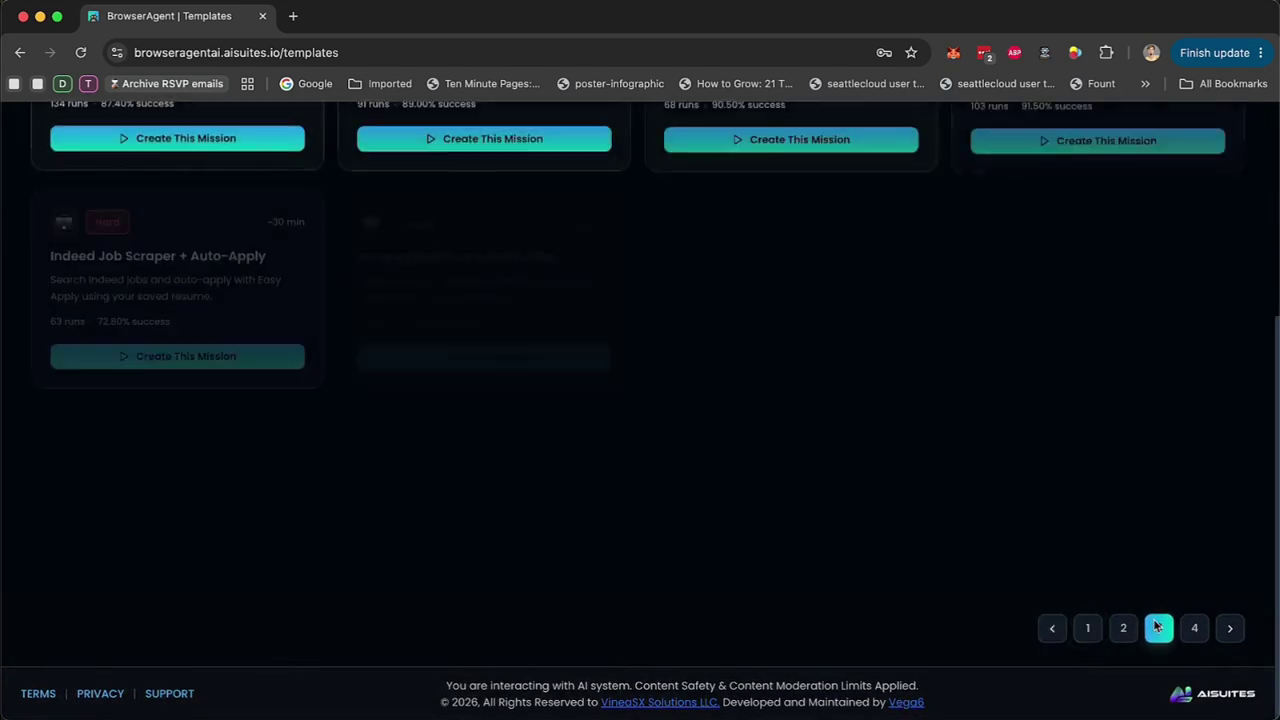
{"action": "scroll", "coordinate": [437, 485], "scroll_direction": "up", "scroll_amount": 1}
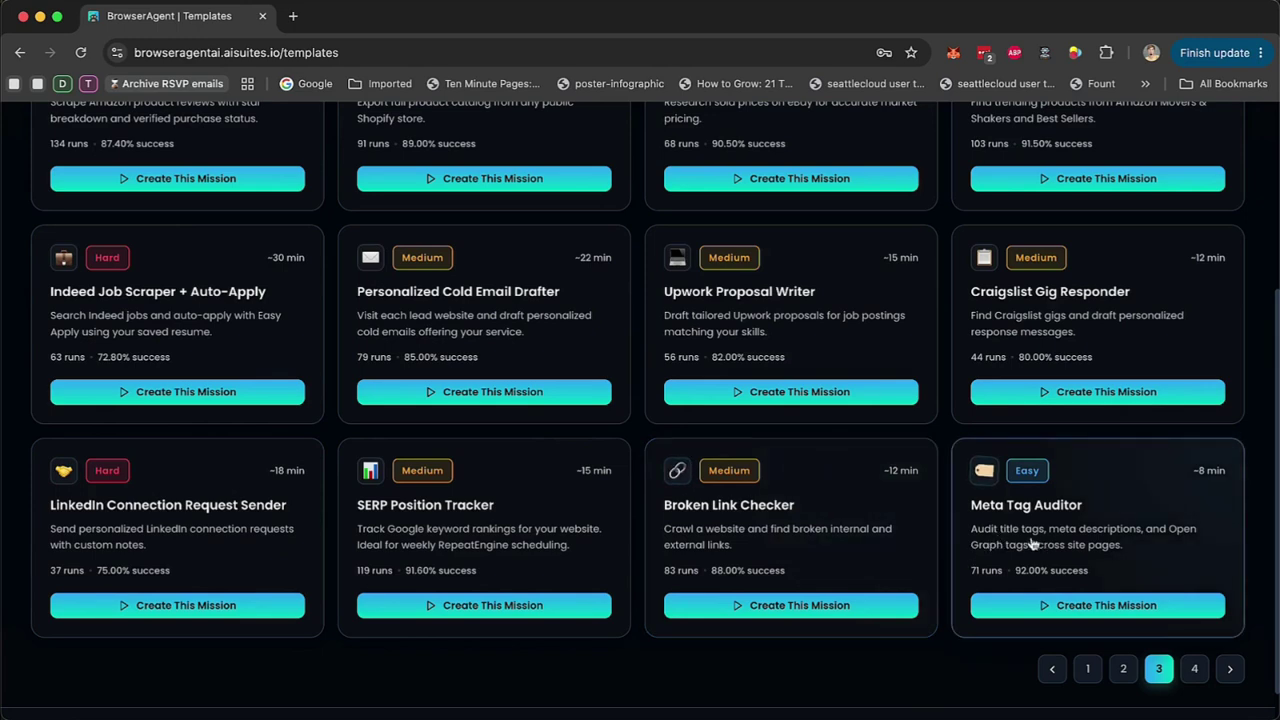
{"action": "scroll", "coordinate": [690, 480], "scroll_direction": "up", "scroll_amount": 3}
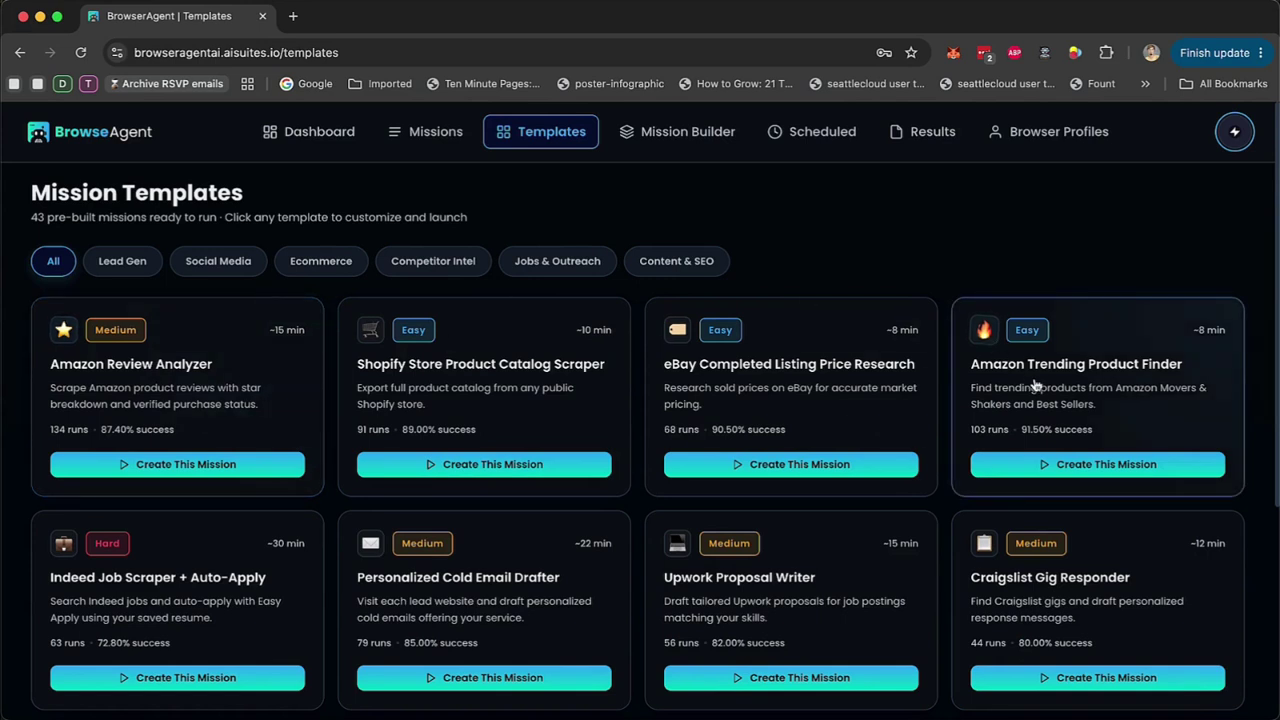
{"action": "left_click", "coordinate": [303, 150]}
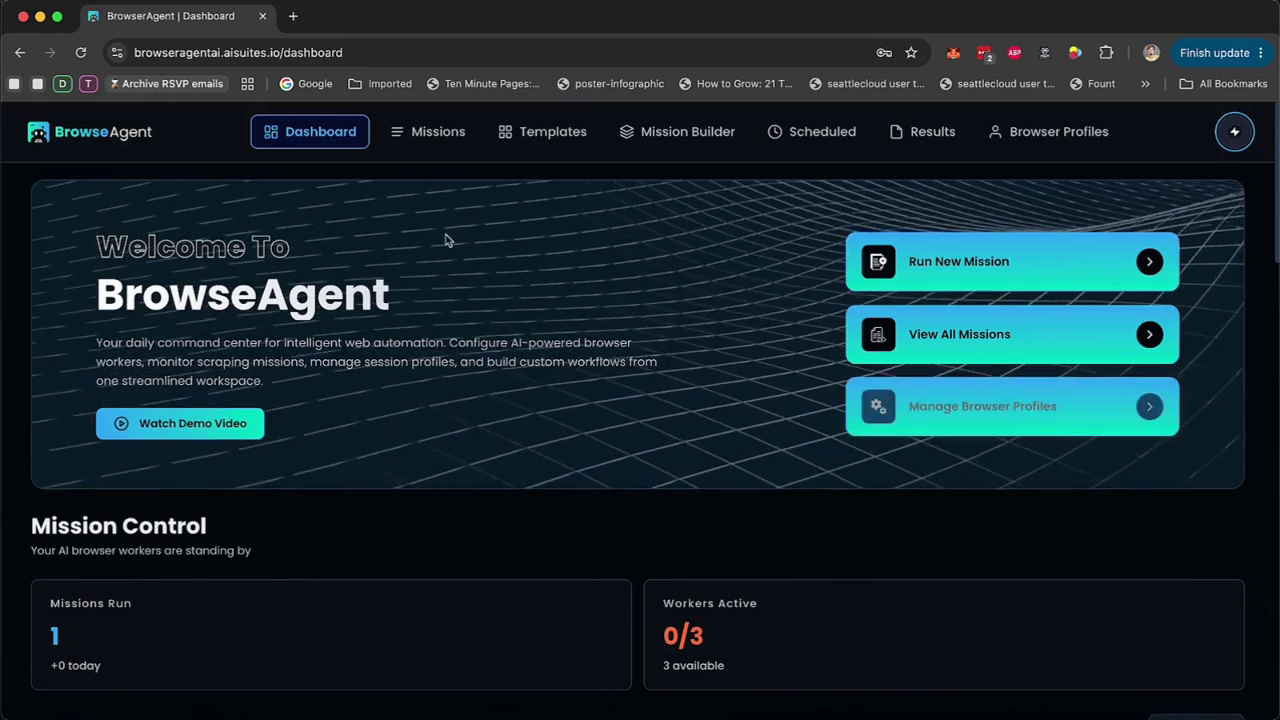
{"action": "left_click", "coordinate": [437, 131]}
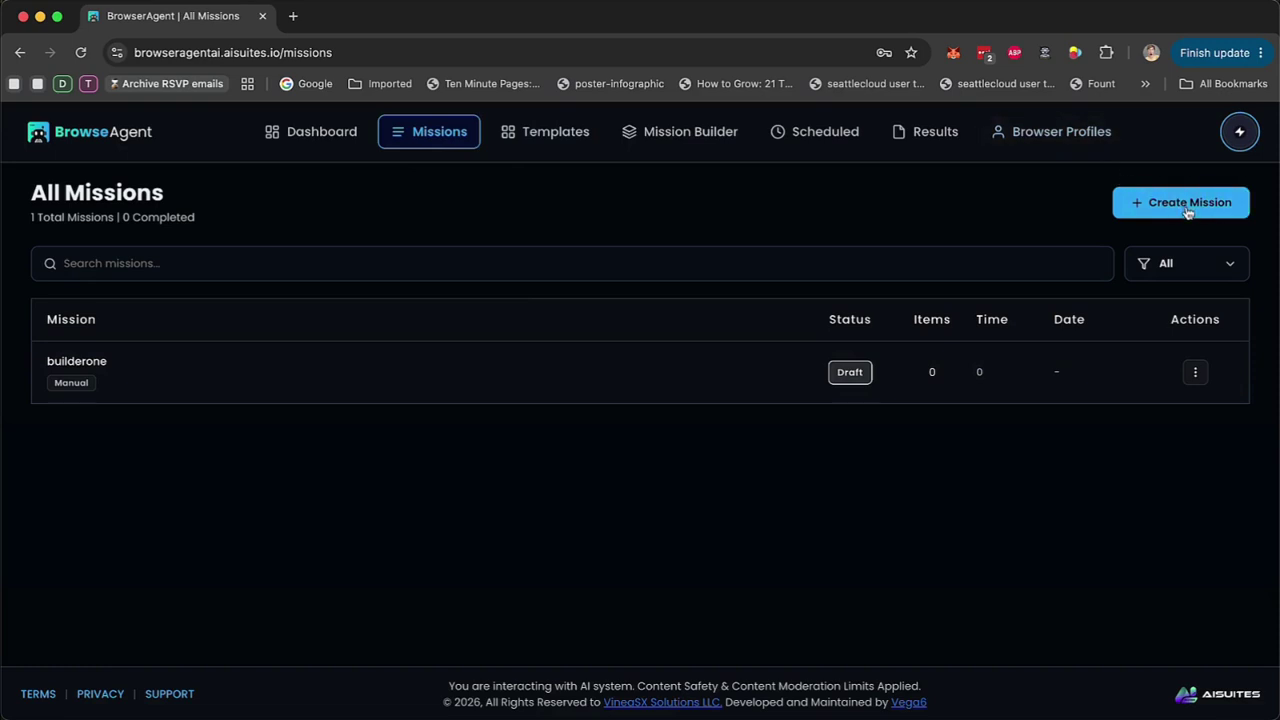
- Start a new mission from the Google Maps Lead Scraper template
{"action": "left_click", "coordinate": [546, 140]}
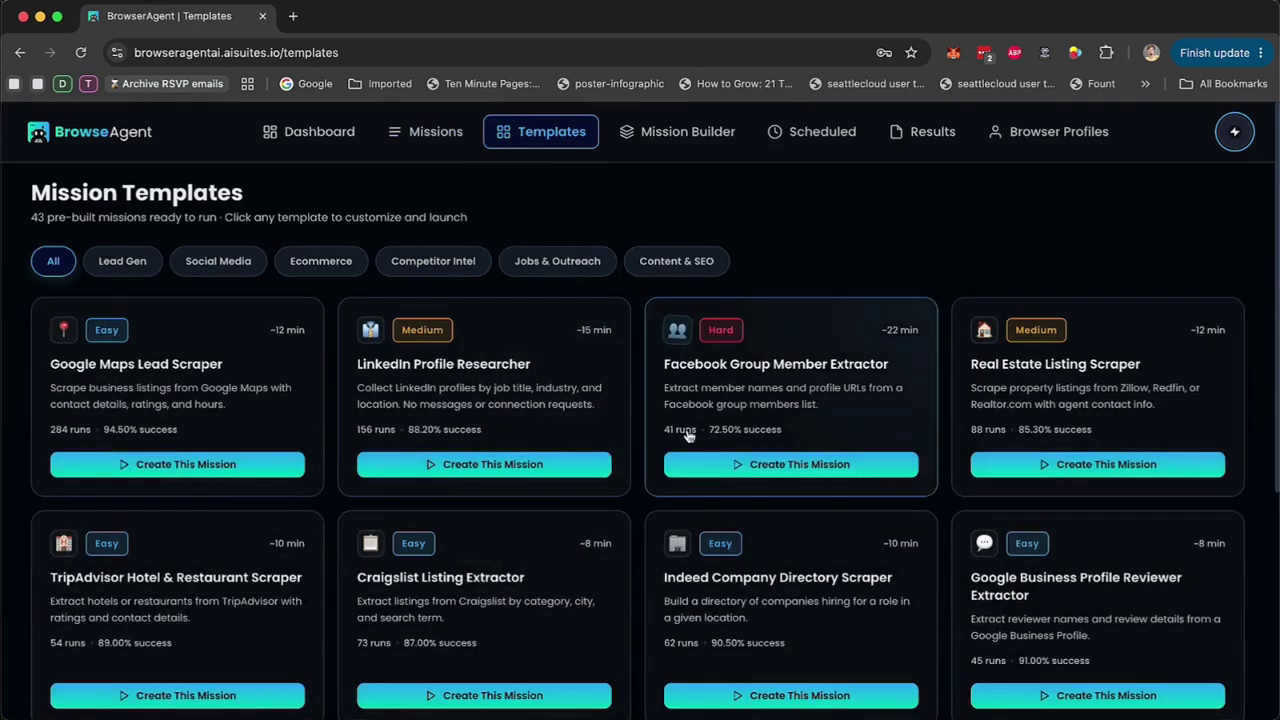
{"action": "scroll", "coordinate": [688, 436], "scroll_direction": "down", "scroll_amount": 4}
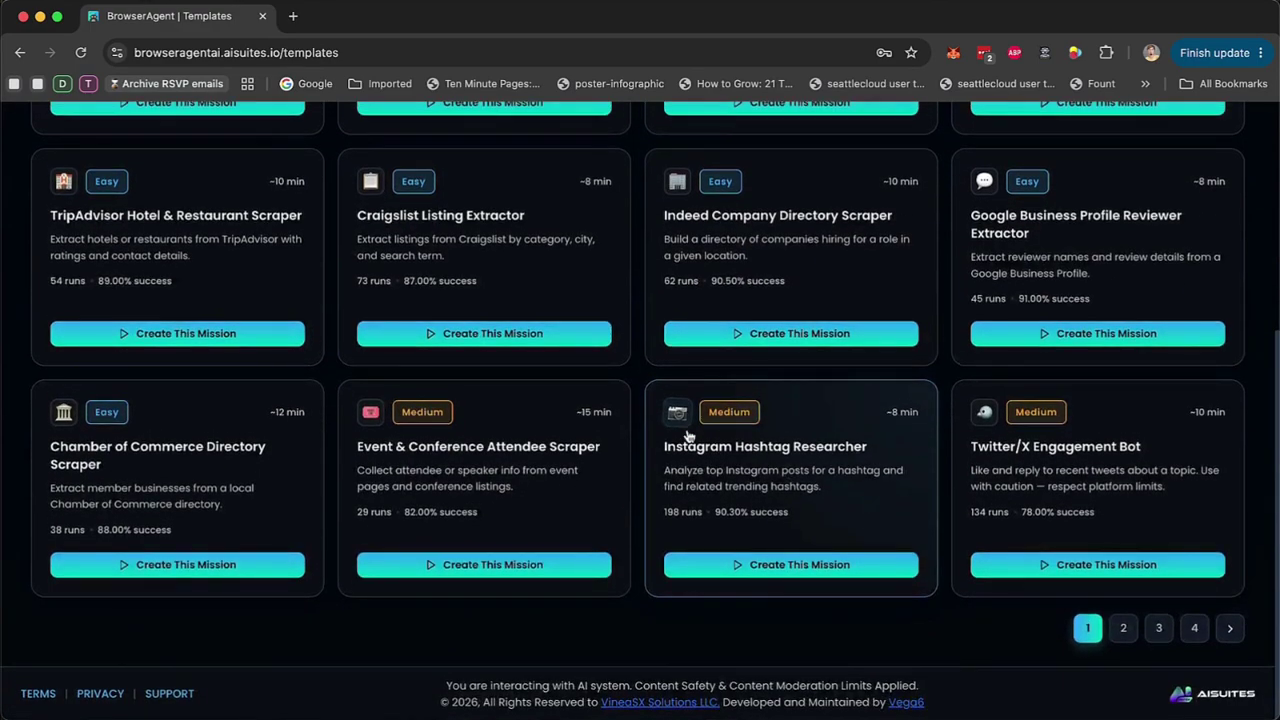
{"action": "scroll", "coordinate": [688, 436], "scroll_direction": "up", "scroll_amount": 4}
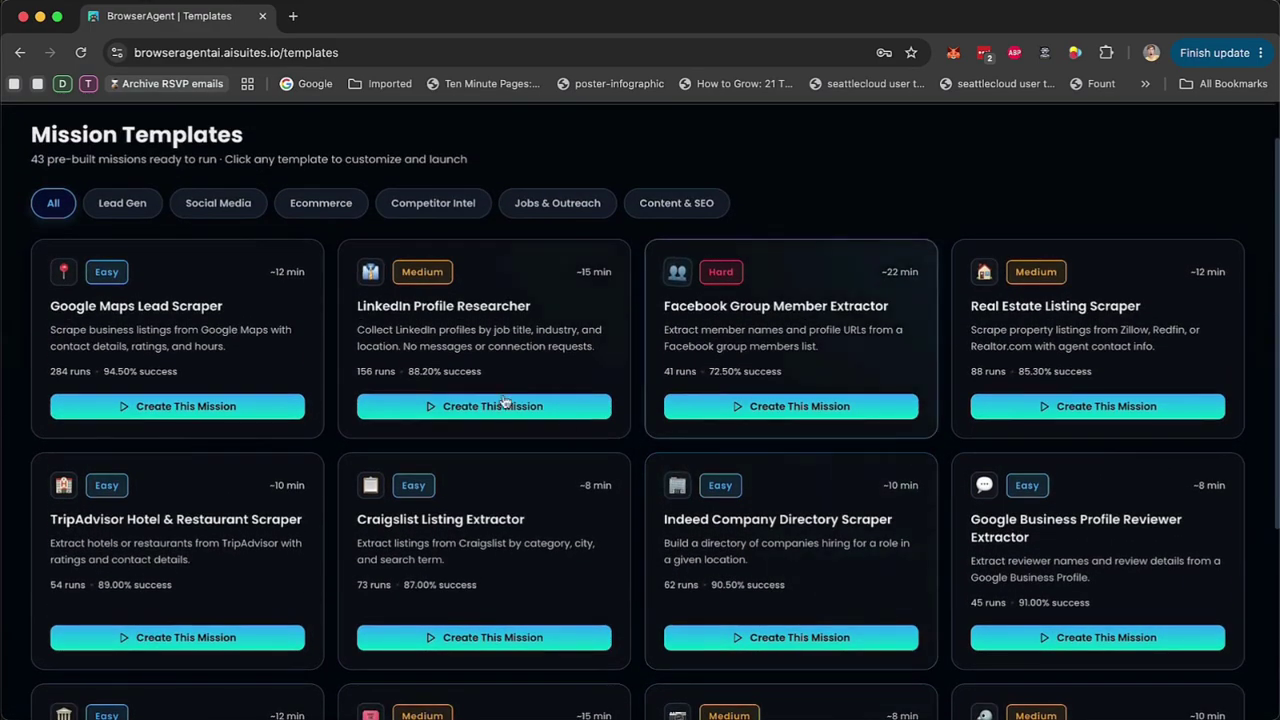
{"action": "scroll", "coordinate": [535, 338], "scroll_direction": "up", "scroll_amount": 1}
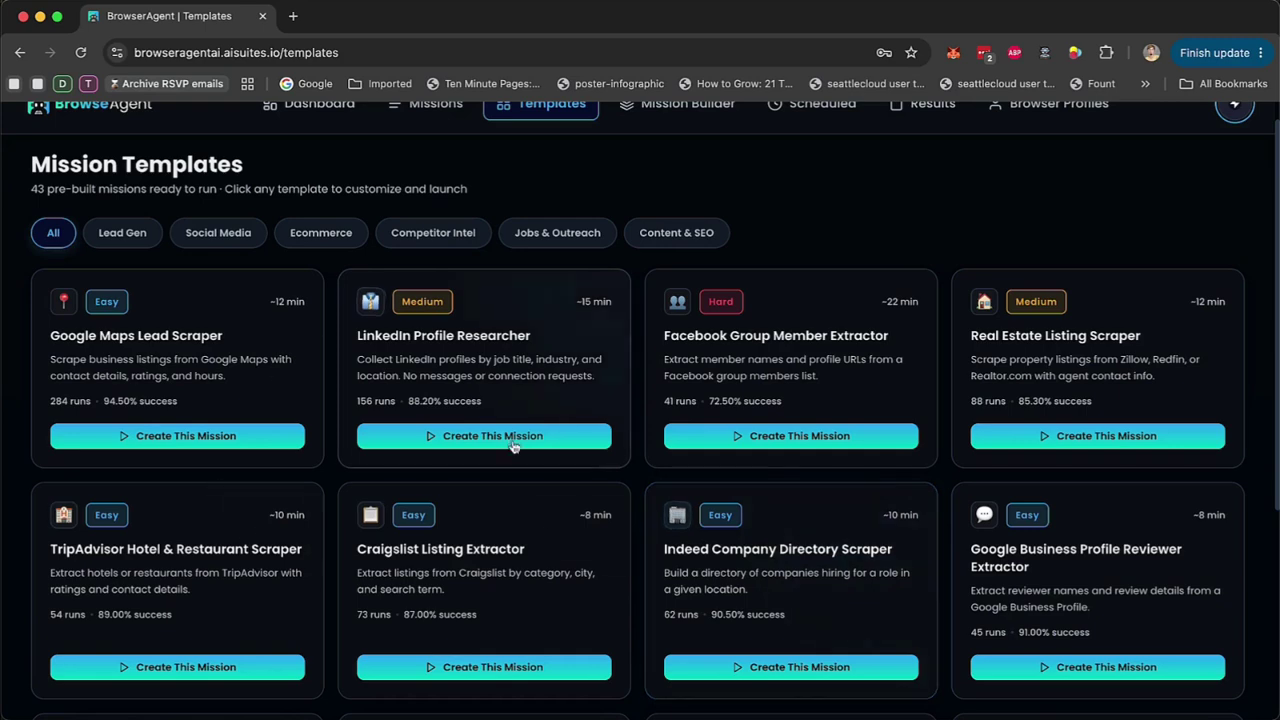
{"action": "left_click", "coordinate": [152, 372]}
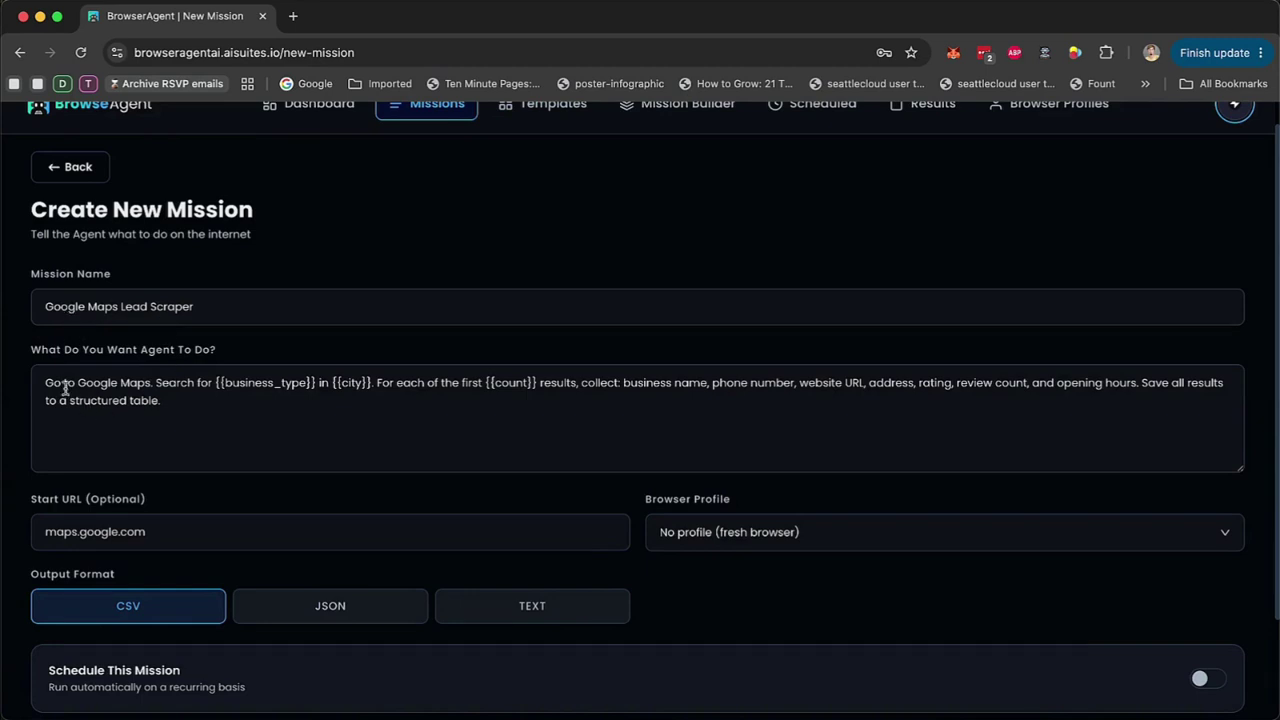
- Fill in the task description's placeholders with roofers as business type, orlando as city and 10 as result count
{"action": "left_click_drag", "start_coordinate": [215, 383], "coordinate": [316, 382]}
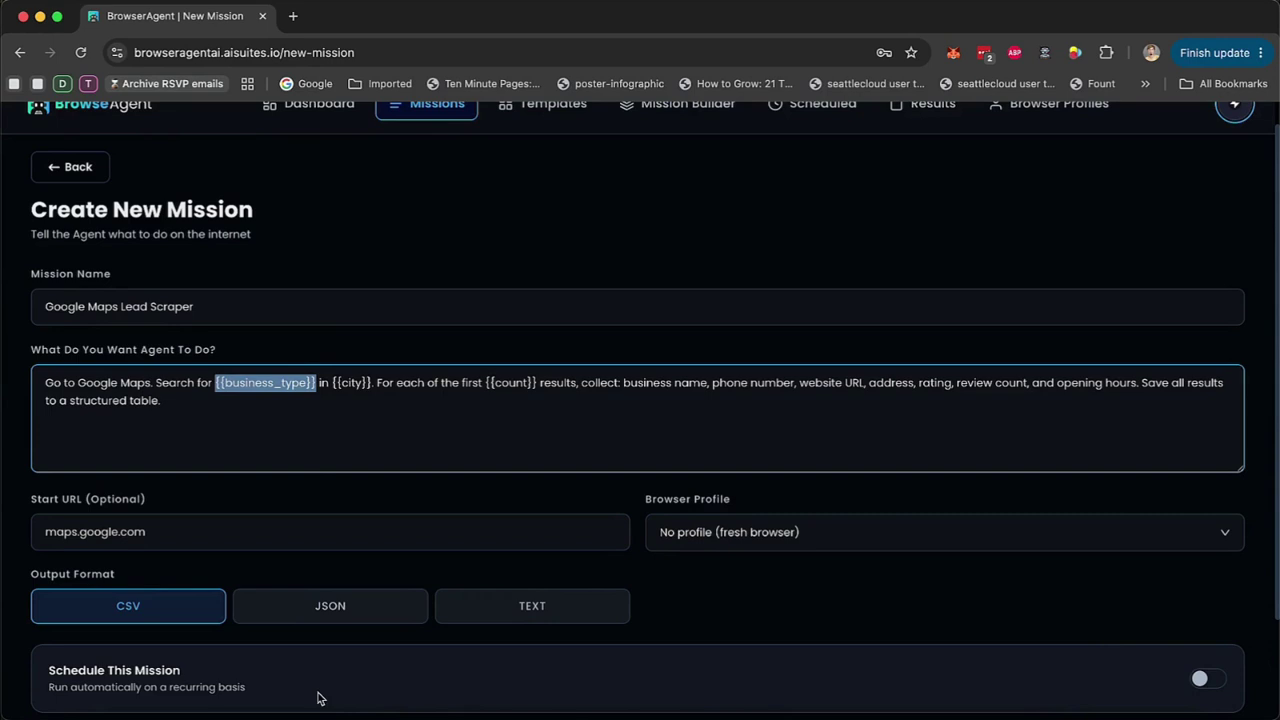
{"action": "type", "text": "roofers"}
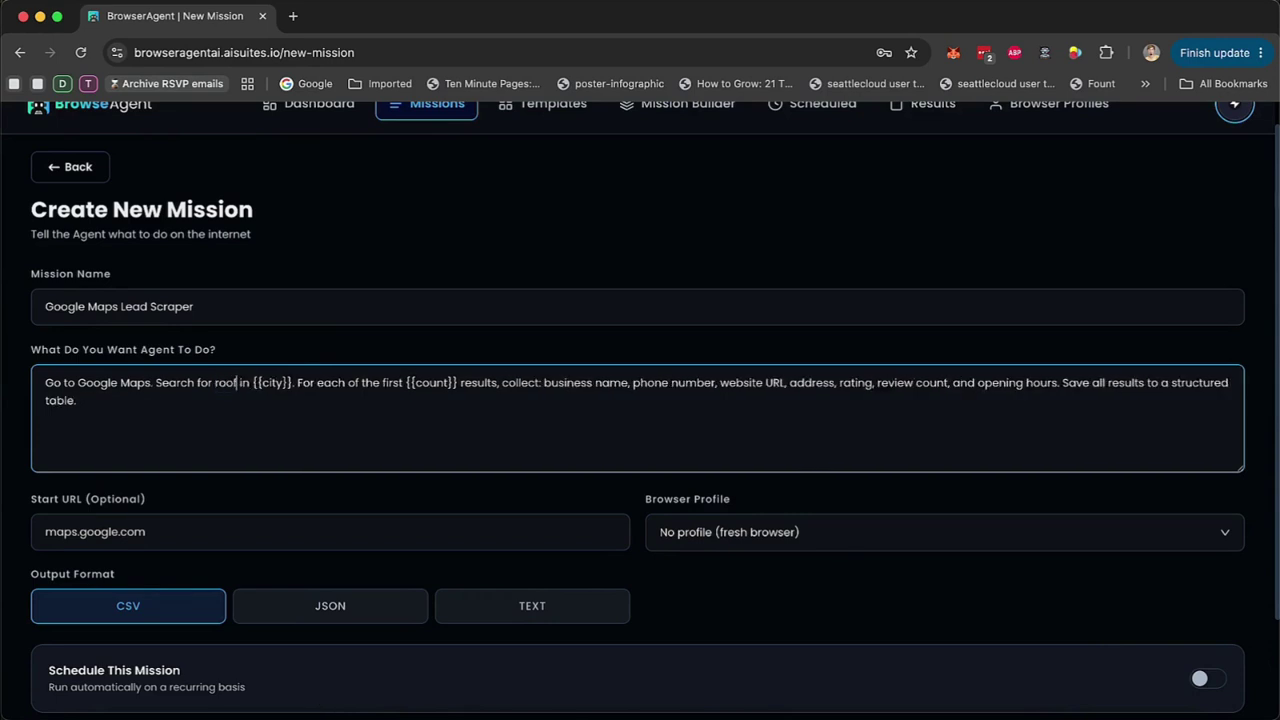
{"action": "left_click_drag", "start_coordinate": [309, 383], "coordinate": [274, 383]}
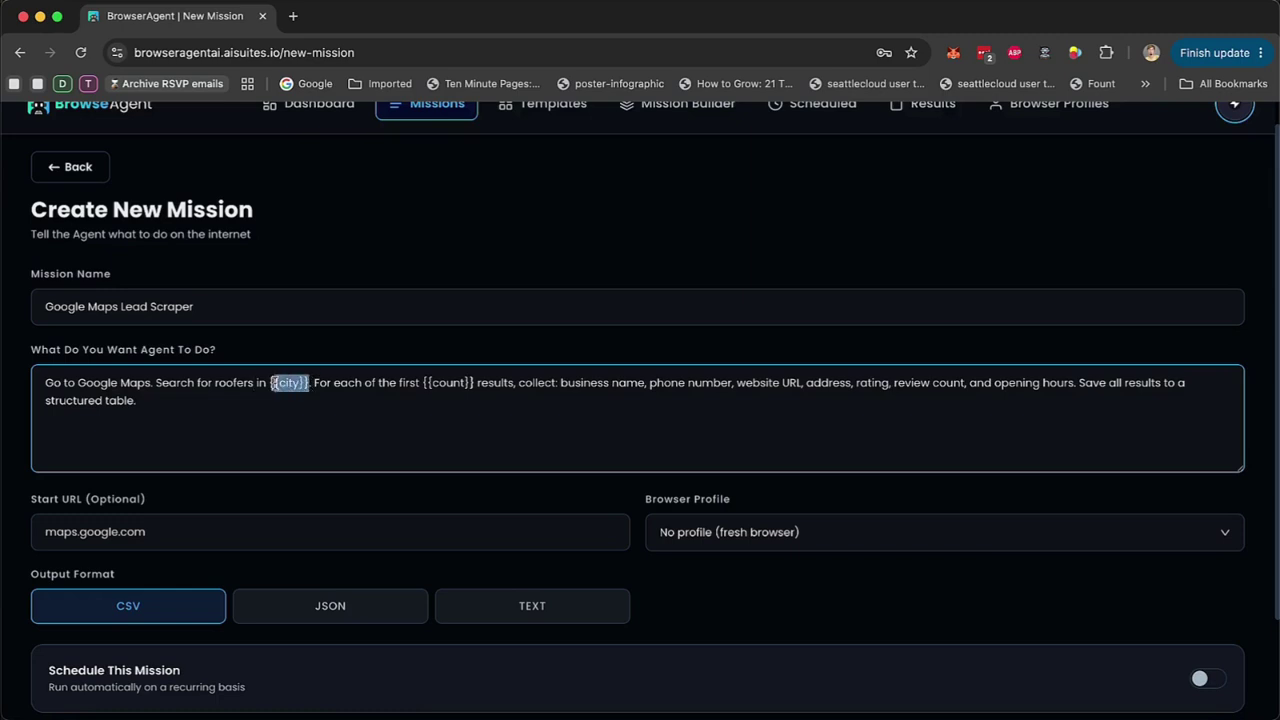
{"action": "type", "text": "orlando"}
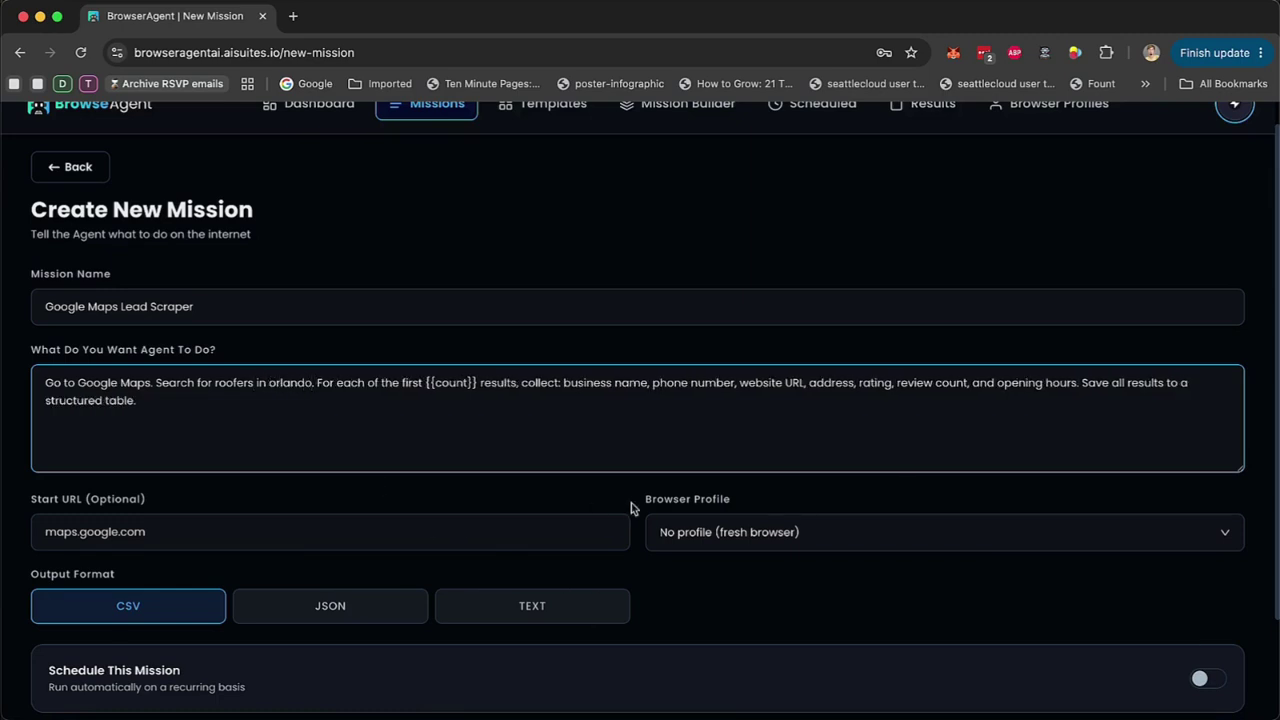
{"action": "left_click_drag", "start_coordinate": [476, 384], "coordinate": [438, 387]}
{"action": "key", "text": "BackSpace"}
{"action": "key", "text": "BackSpace"}
{"action": "key", "text": "BackSpace"}
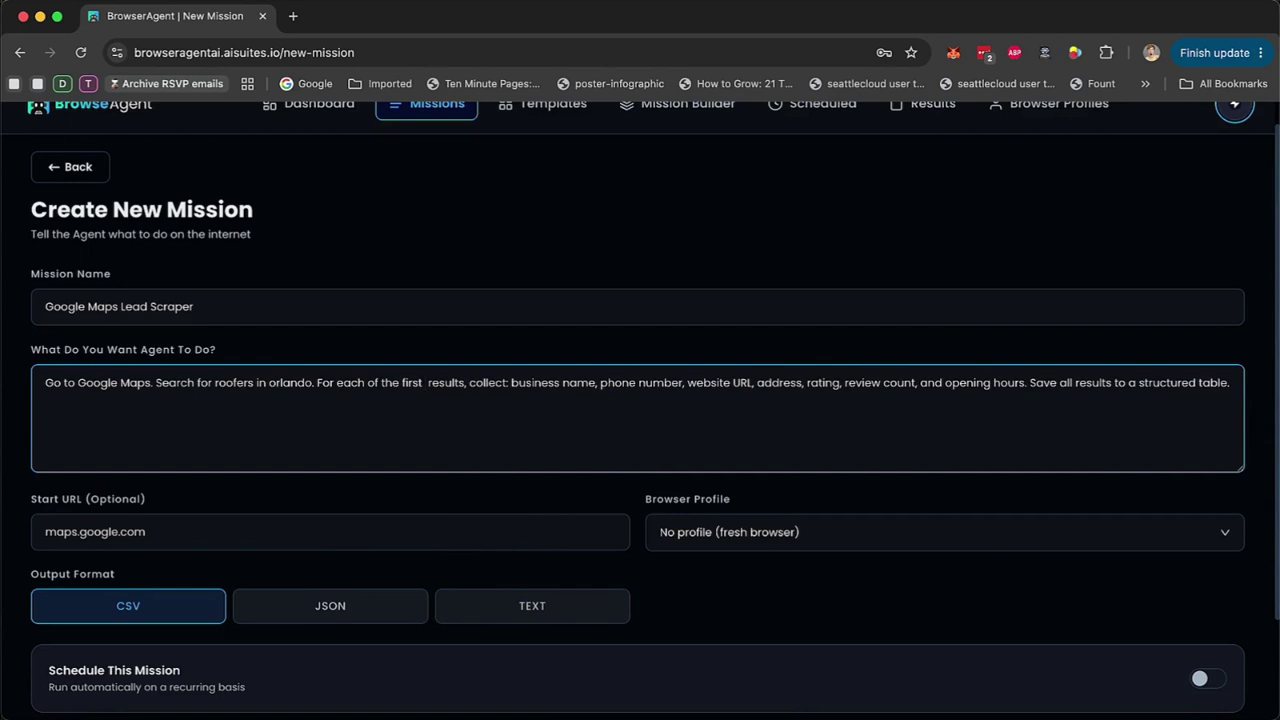
{"action": "type", "text": "10"}
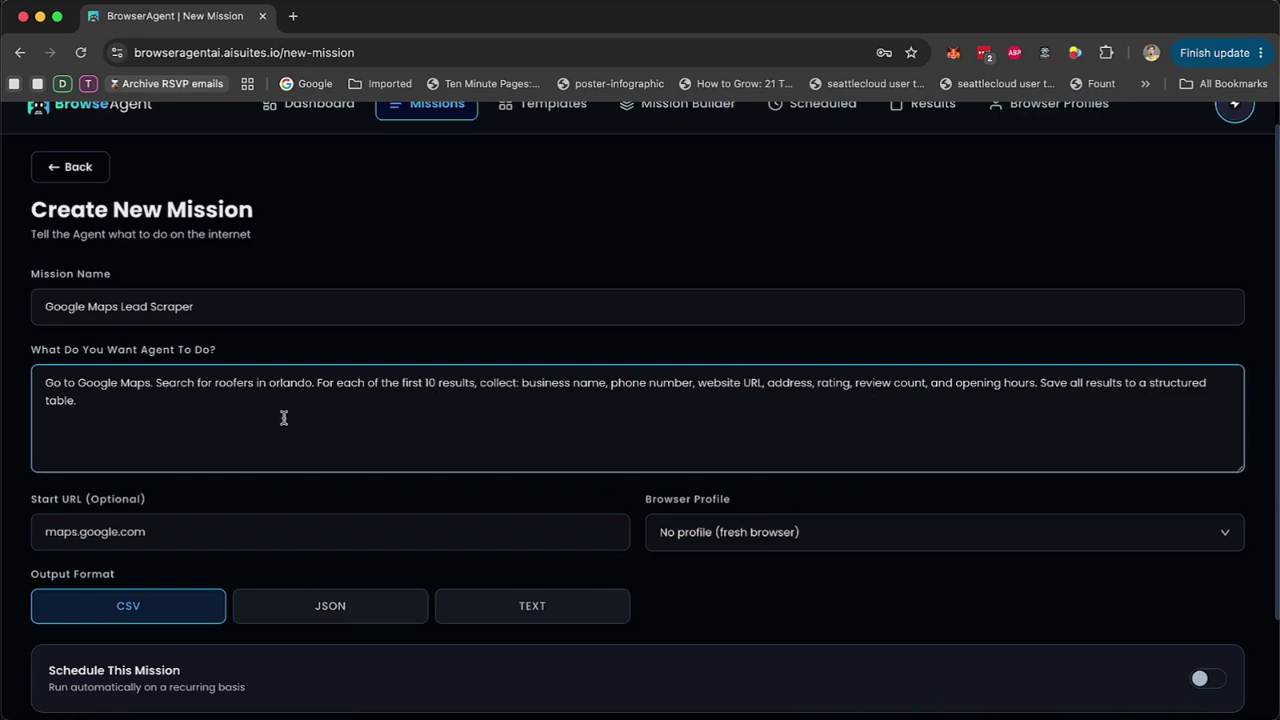
- Set the mission's browser profile to No profile (fresh browser)
{"action": "scroll", "coordinate": [283, 418], "scroll_direction": "down", "scroll_amount": 2}
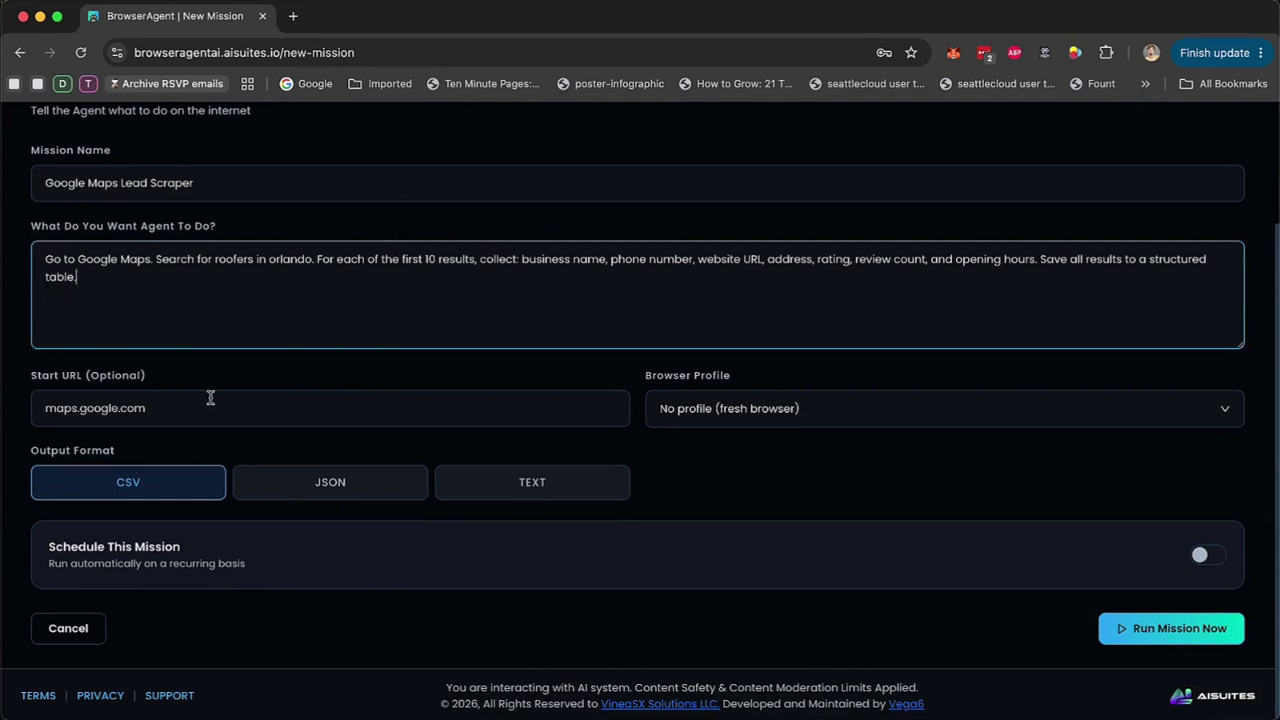
{"action": "left_click", "coordinate": [731, 410]}
{"action": "left_click", "coordinate": [714, 460]}
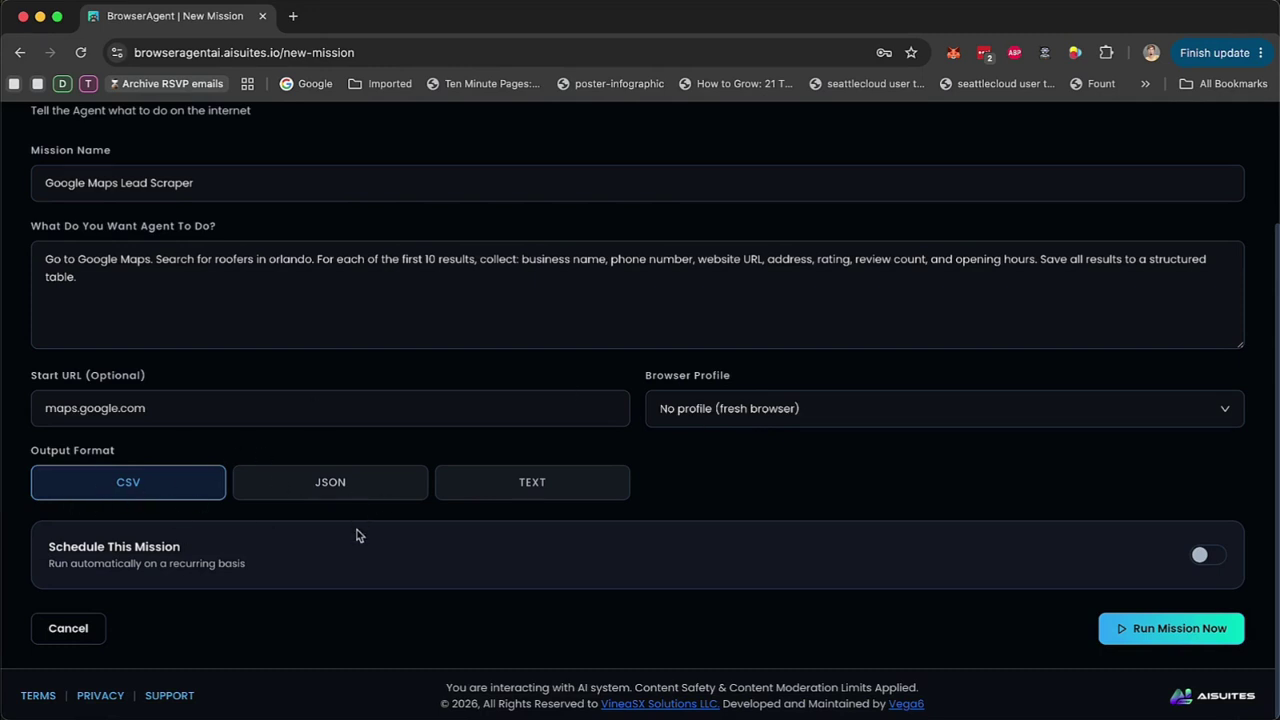
{"action": "scroll", "coordinate": [716, 475], "scroll_direction": "down", "scroll_amount": 1}
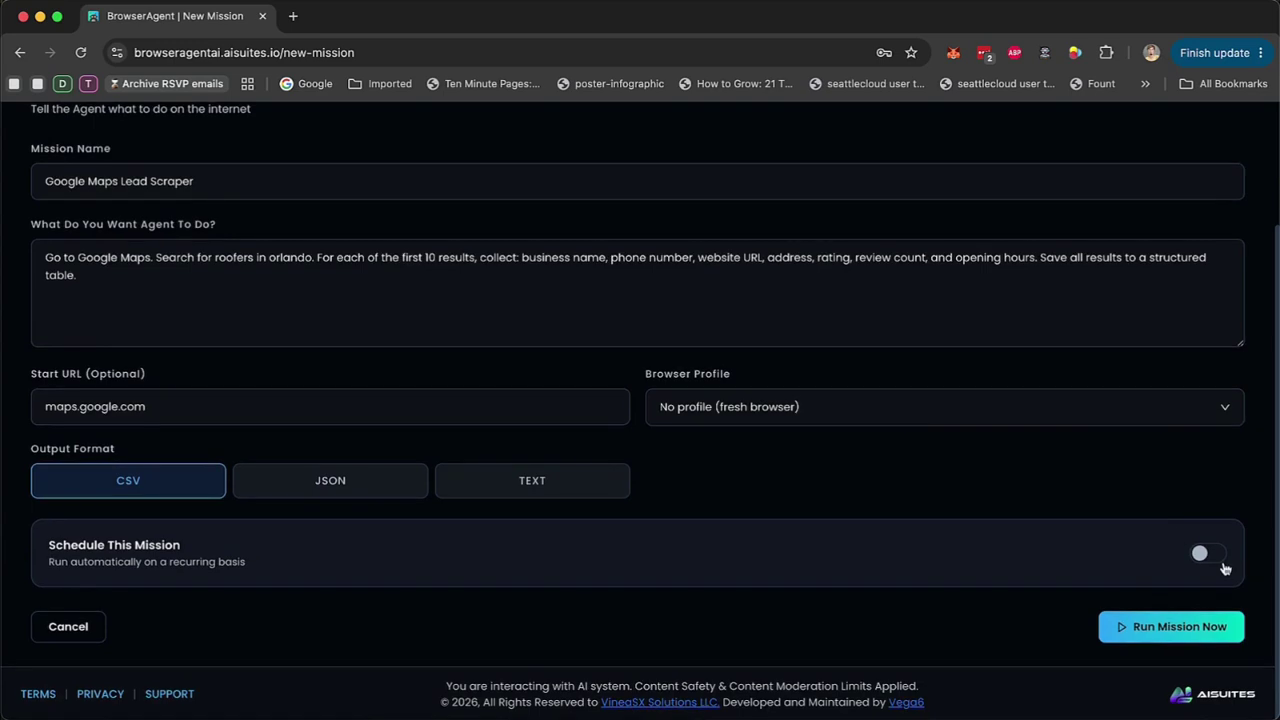
{"action": "left_click", "coordinate": [1205, 555]}
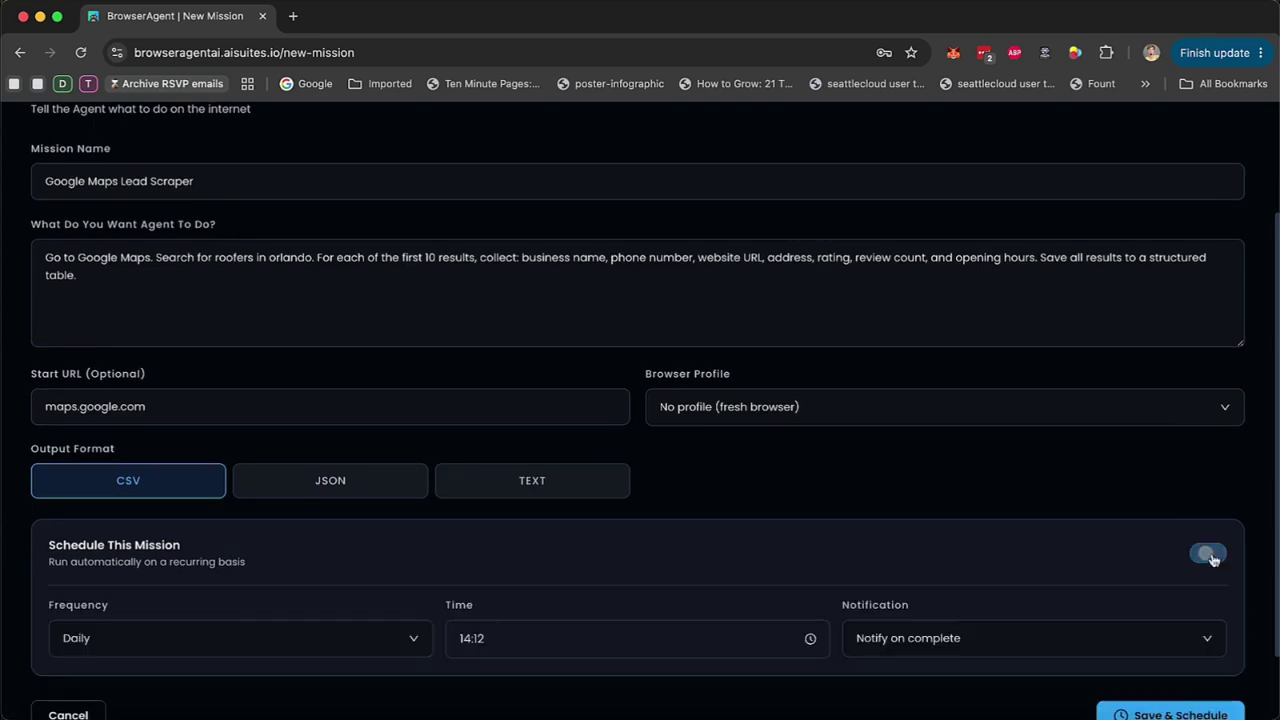
{"action": "scroll", "coordinate": [872, 531], "scroll_direction": "down", "scroll_amount": 2}
{"action": "left_click", "coordinate": [214, 554]}
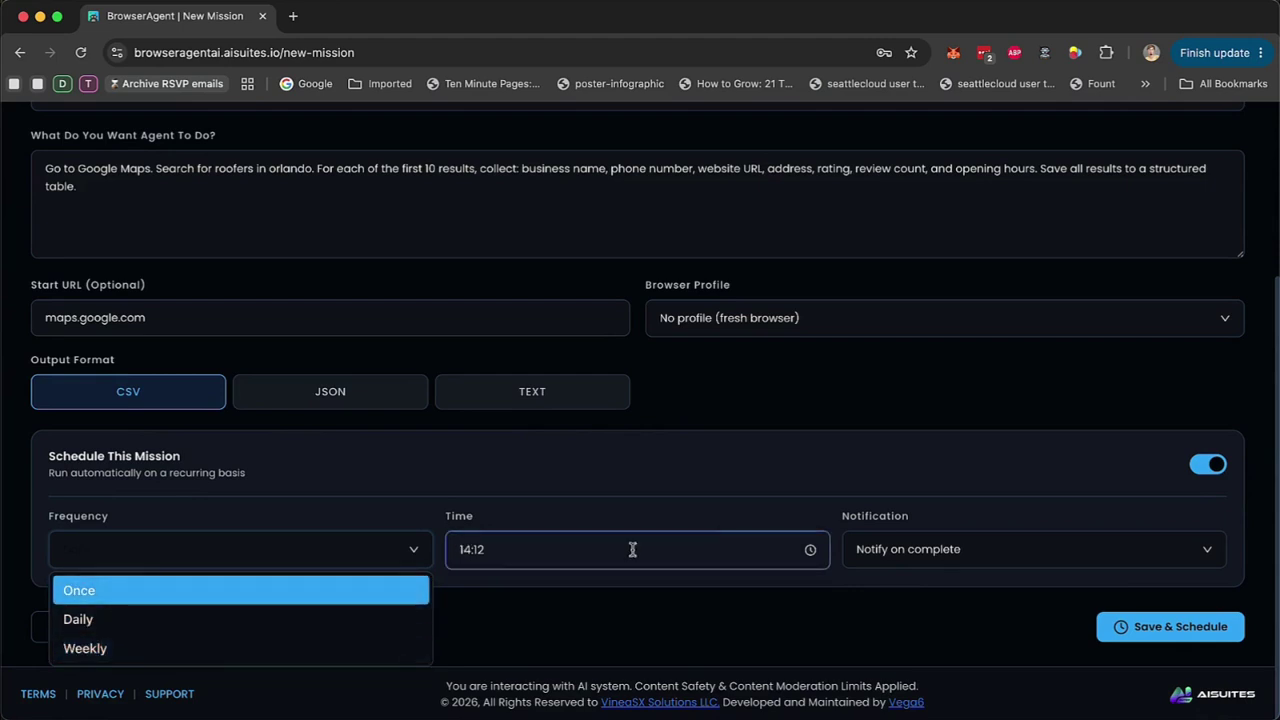
{"action": "left_click", "coordinate": [968, 556]}
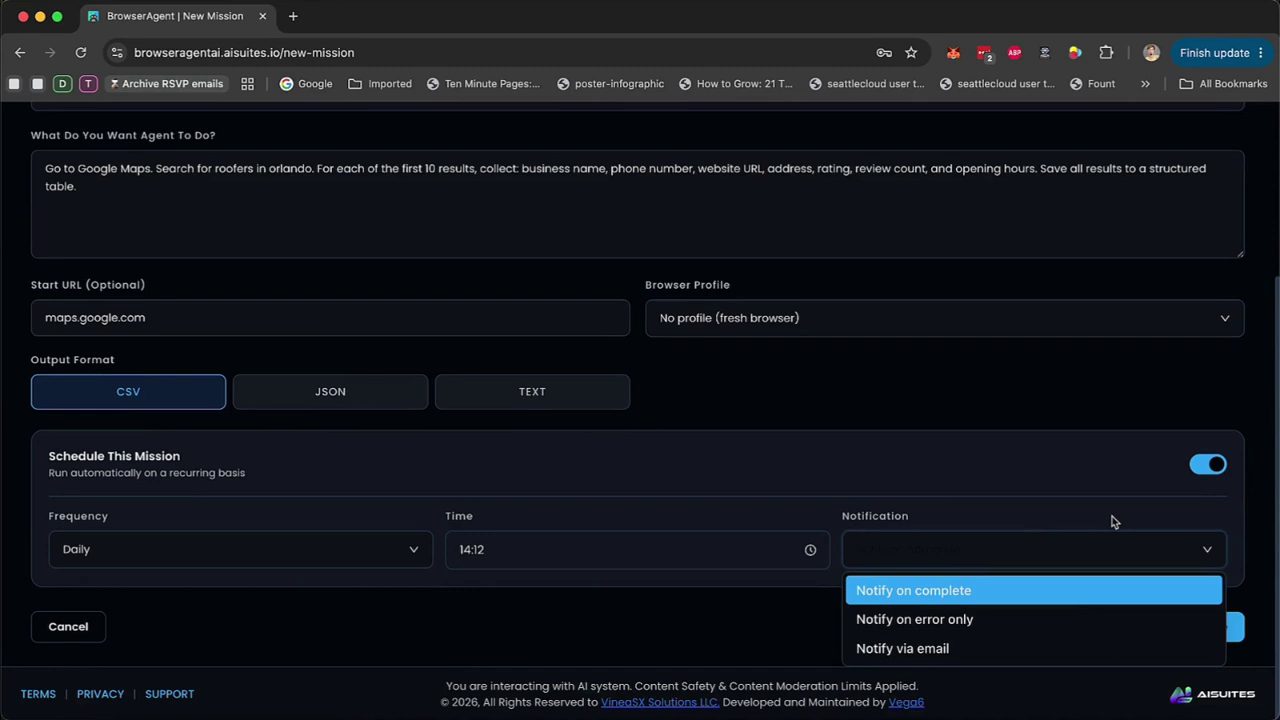
{"action": "left_click", "coordinate": [1219, 469]}
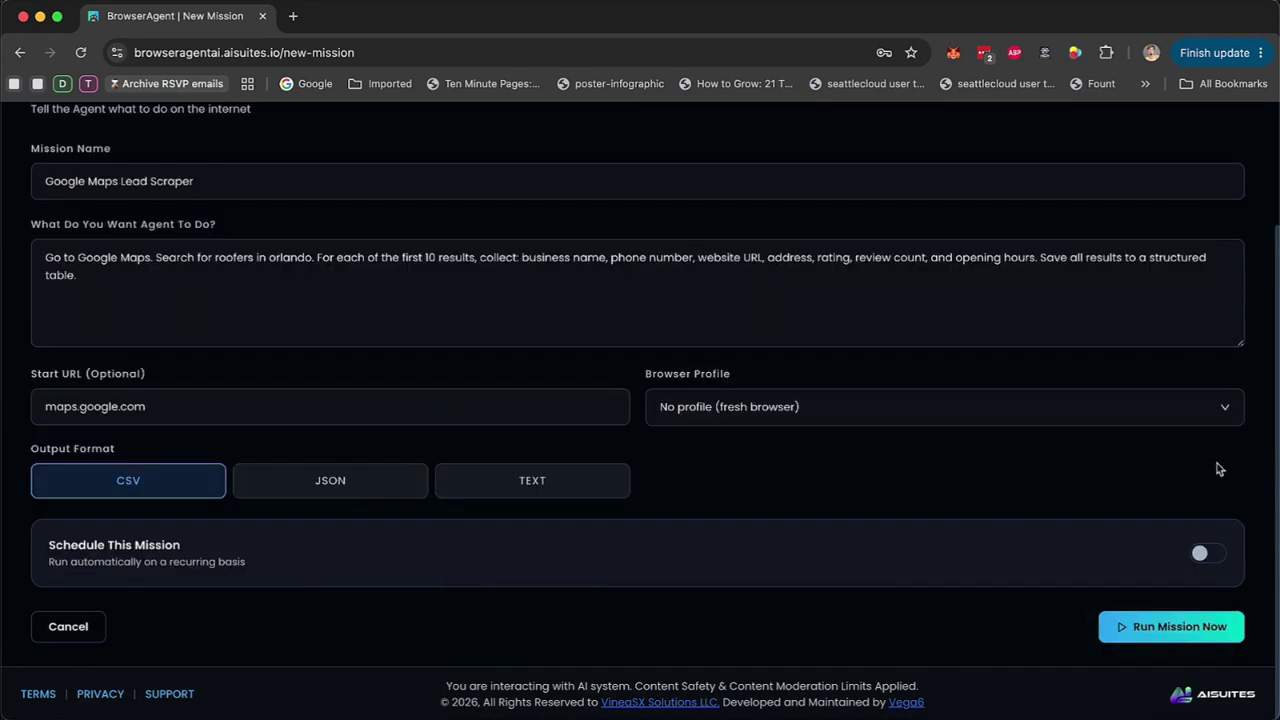
- Run the Google Maps Lead Scraper mission immediately and follow its live browser view and AI action log
{"action": "left_click", "coordinate": [1173, 628]}
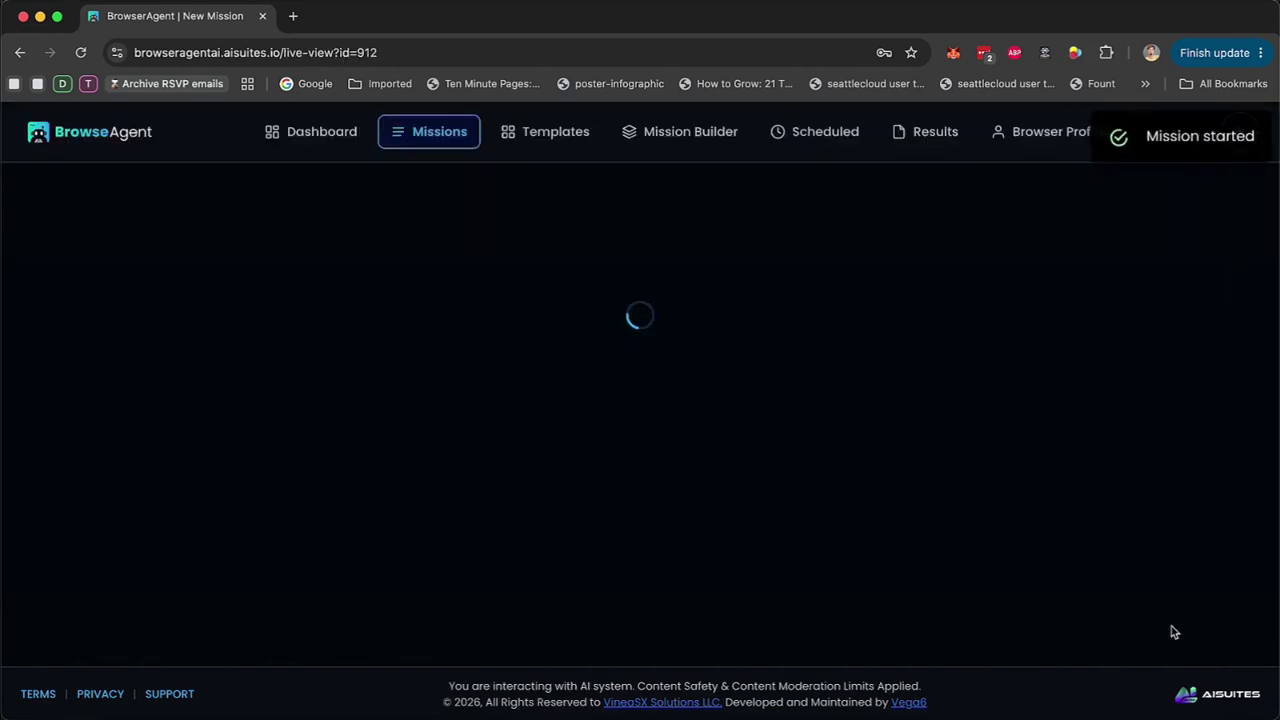
{"action": "scroll", "coordinate": [483, 516], "scroll_direction": "down", "scroll_amount": 4}
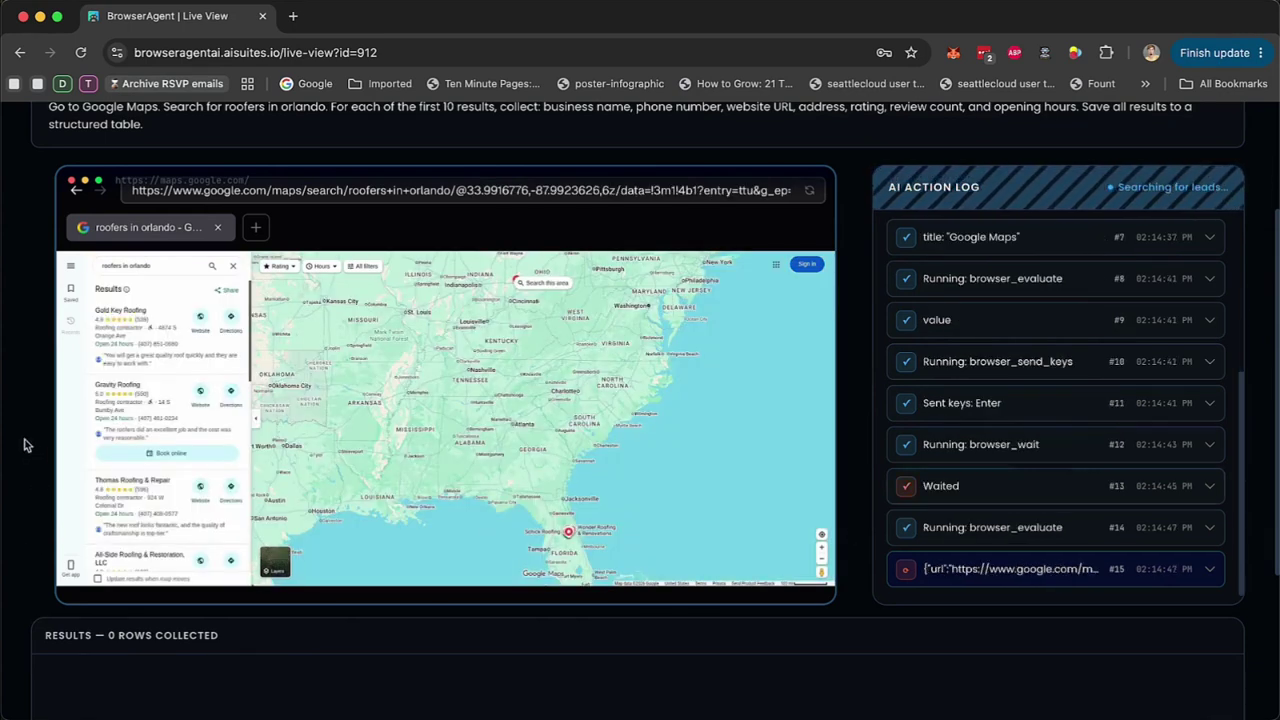
{"action": "scroll", "coordinate": [1040, 391], "scroll_direction": "down", "scroll_amount": 1}
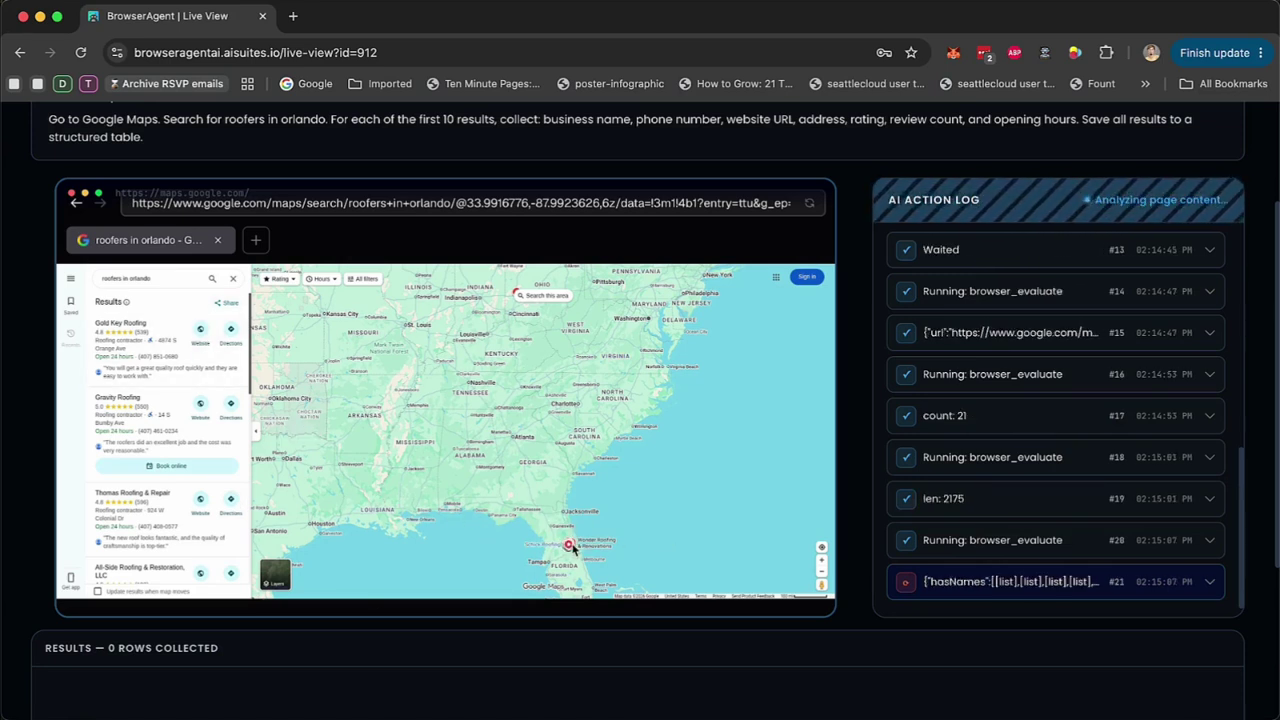
- Examine the collected roofing leads in the completed mission's results table
{"action": "mouse_move", "coordinate": [566, 532]}
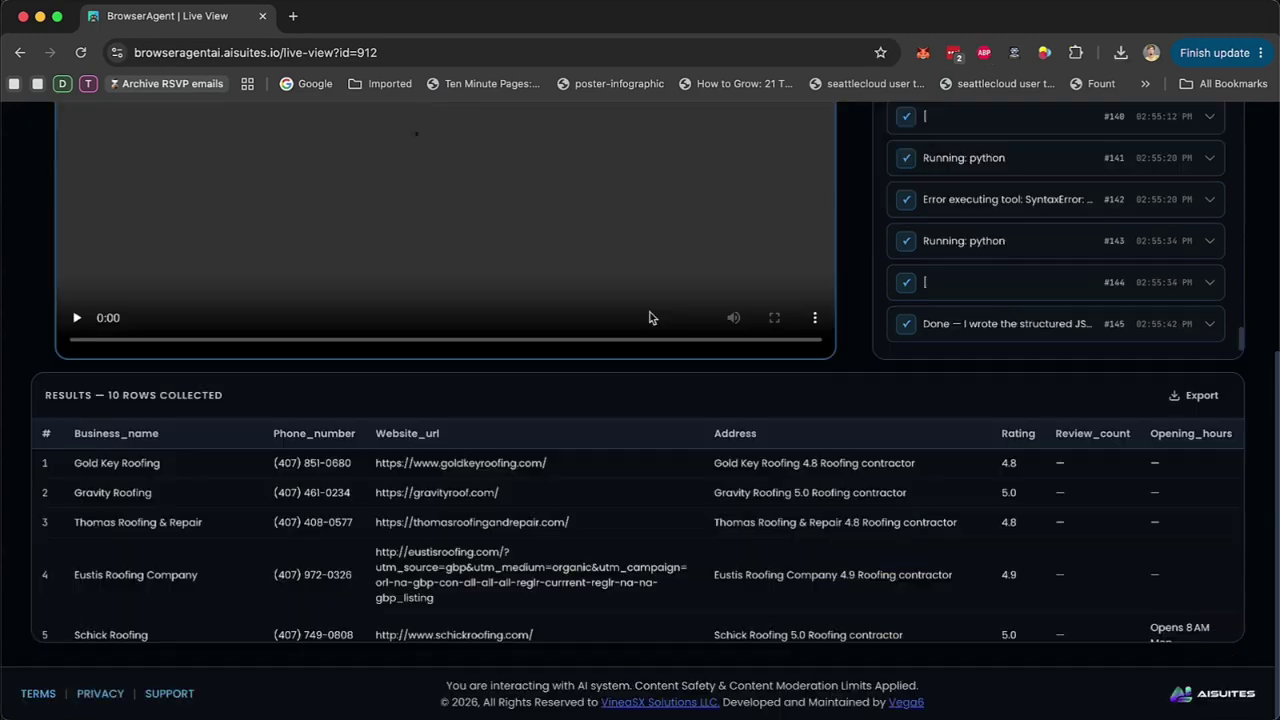
{"action": "scroll", "coordinate": [362, 565], "scroll_direction": "down", "scroll_amount": 5}
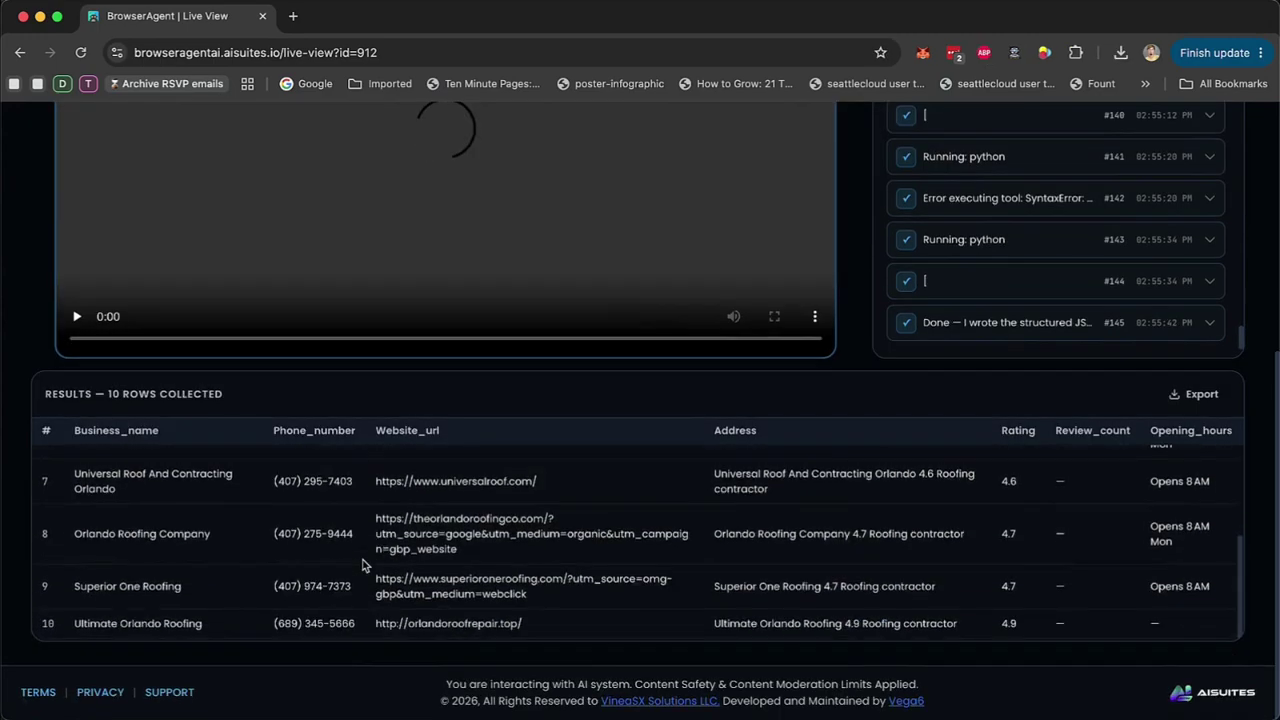
{"action": "scroll", "coordinate": [362, 565], "scroll_direction": "up", "scroll_amount": 10}
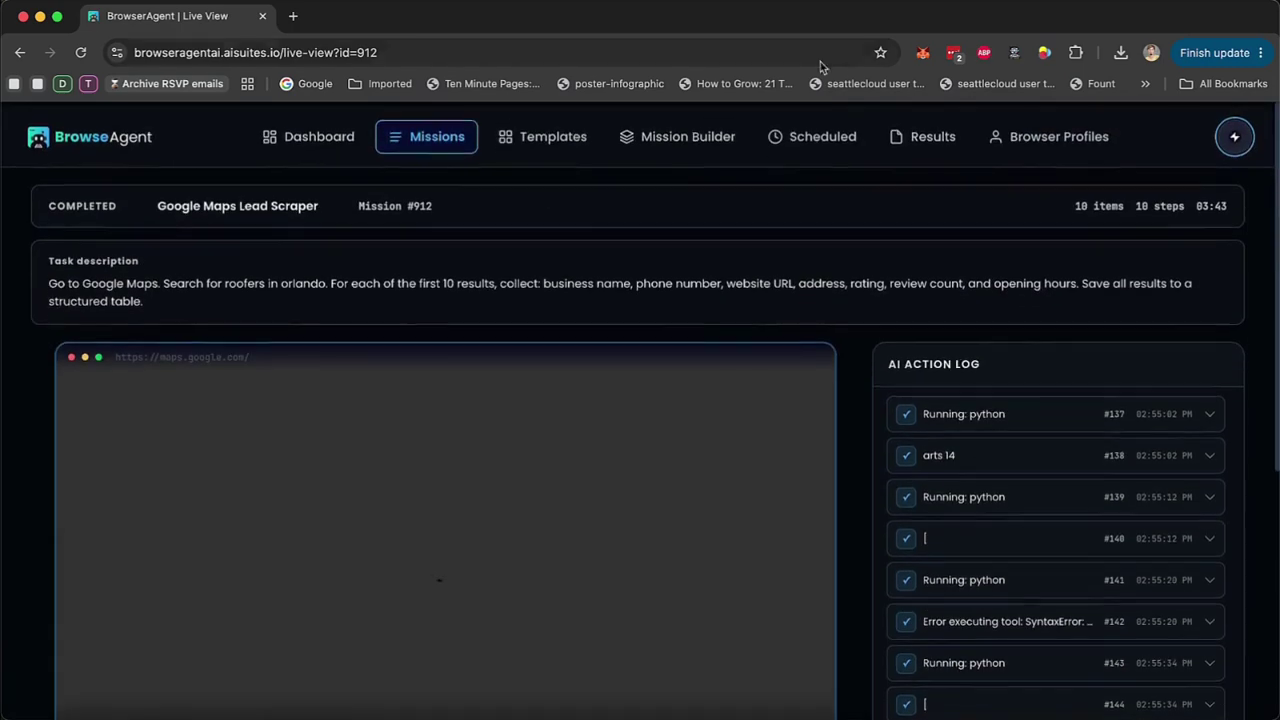
- Open the Results page in a separate tab and look over the completed missions' exports
{"action": "right_click", "coordinate": [923, 138]}
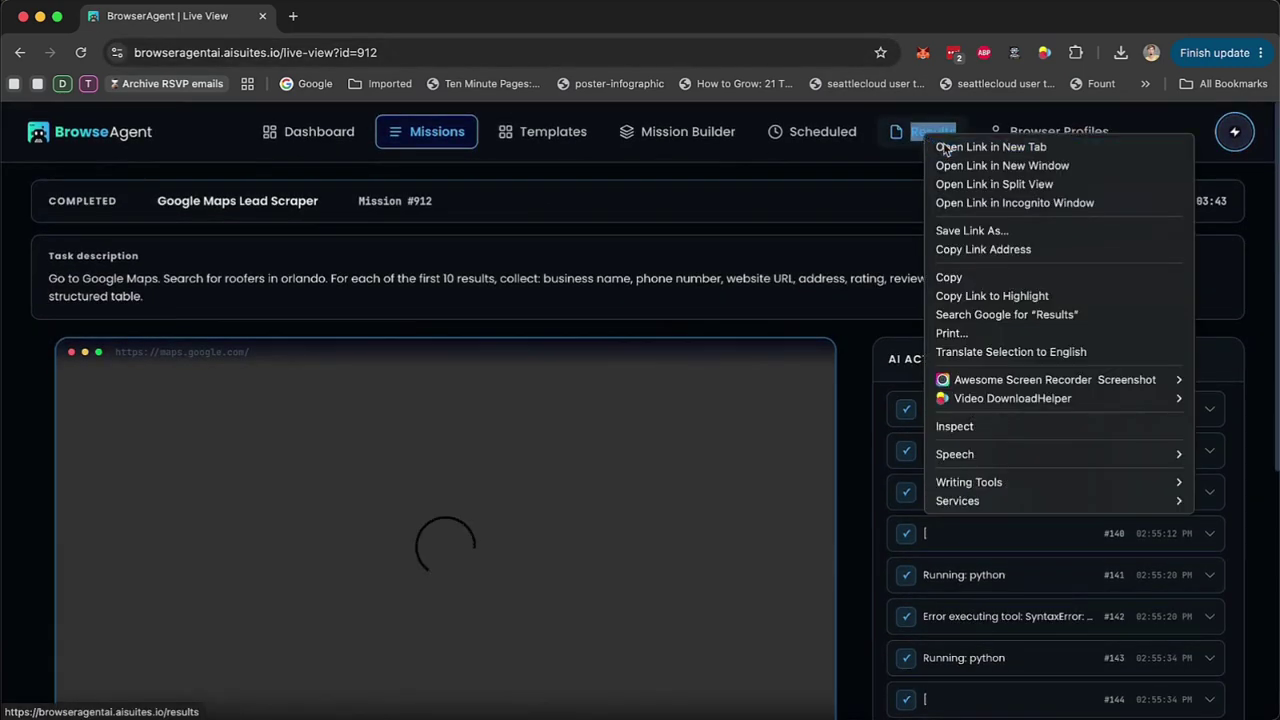
{"action": "left_click", "coordinate": [986, 140]}
{"action": "left_click", "coordinate": [327, 14]}
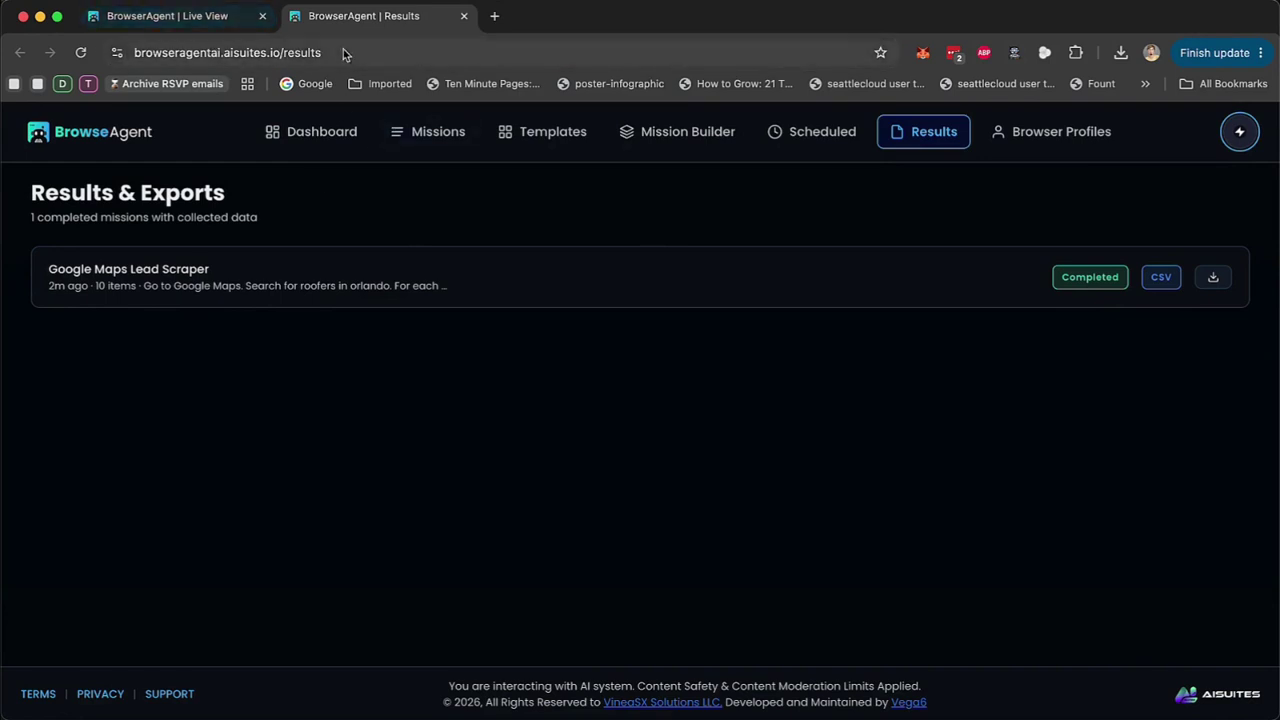
- Back in the mission tab, start a new mission from scratch and name it "new custom mission"
{"action": "left_click", "coordinate": [200, 16]}
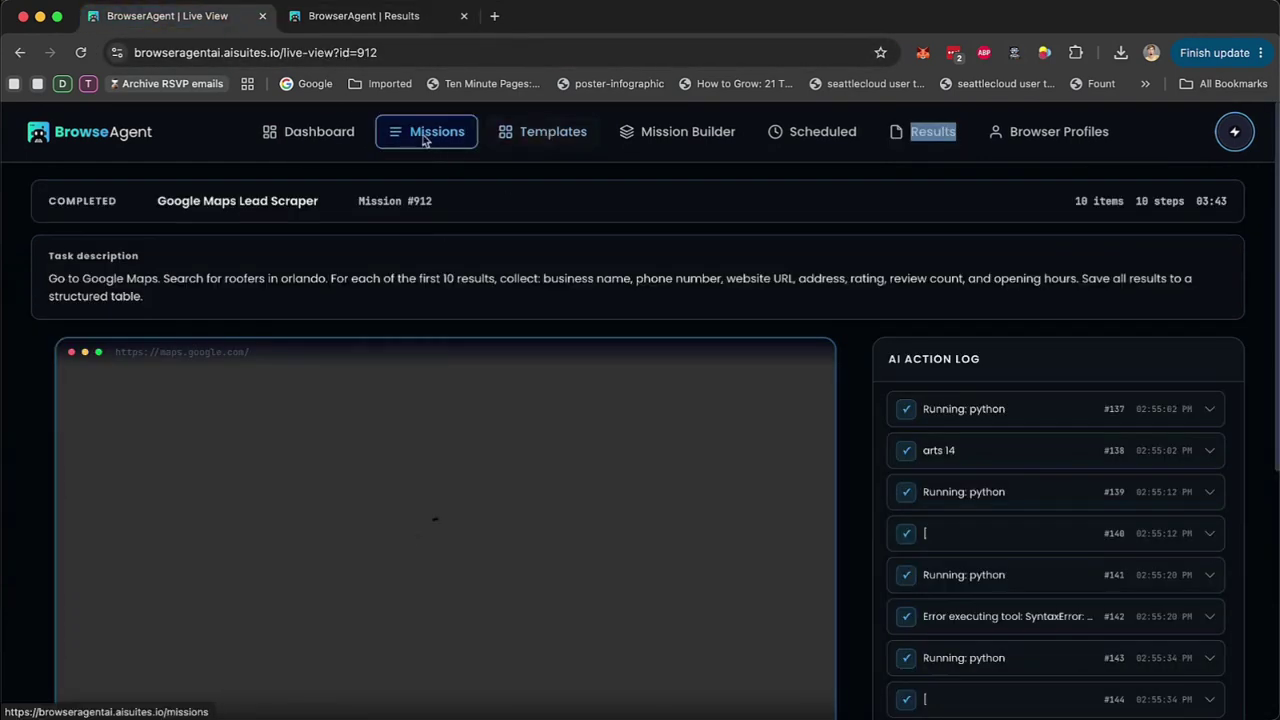
{"action": "left_click", "coordinate": [574, 134]}
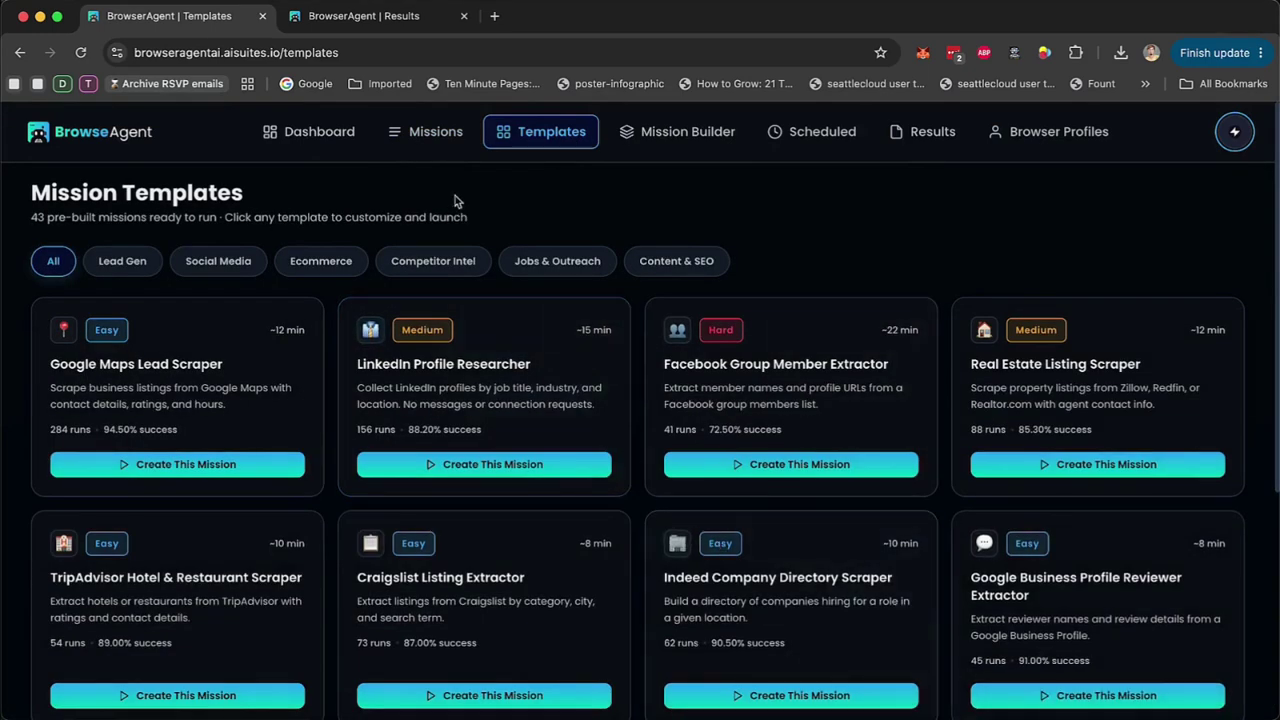
{"action": "left_click", "coordinate": [427, 137]}
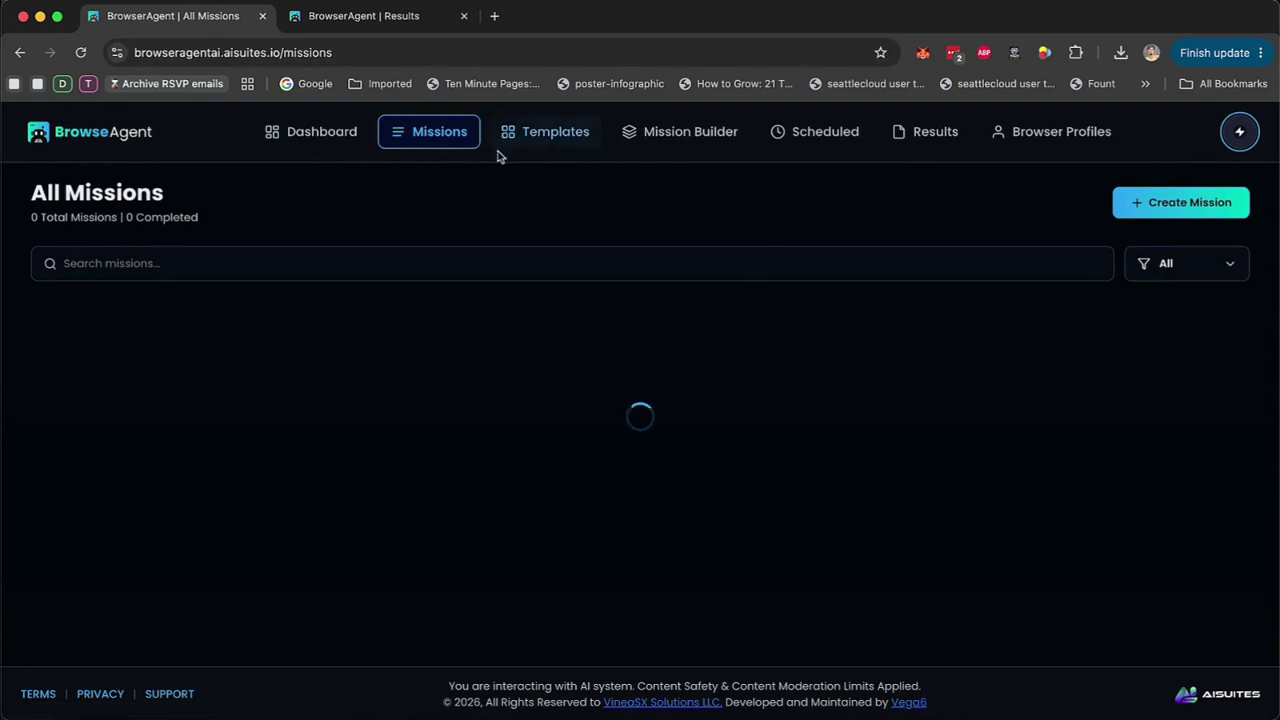
{"action": "left_click", "coordinate": [1199, 208]}
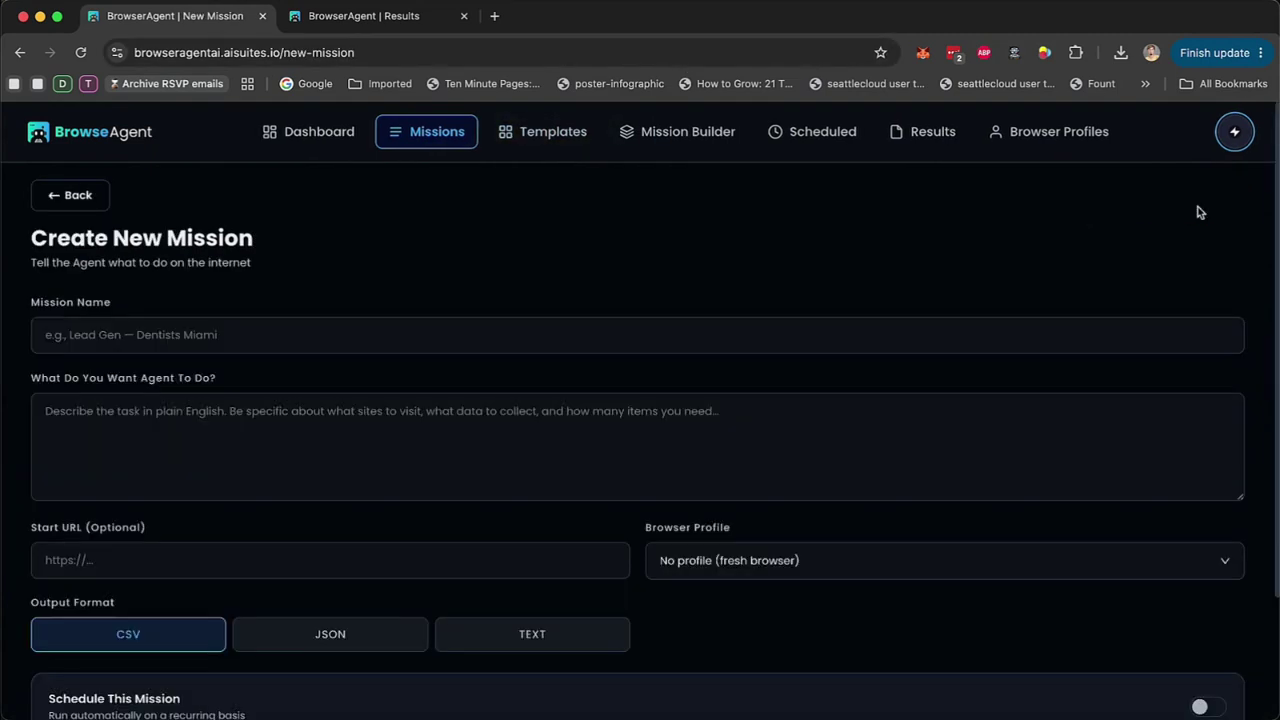
{"action": "left_click", "coordinate": [458, 335]}
{"action": "type", "text": "new custom mission"}
- Begin the mission's task description with "go to aicallings software", leaving the start URL empty and the browser profile at No profile (fresh browser)
{"action": "left_click", "coordinate": [45, 411]}
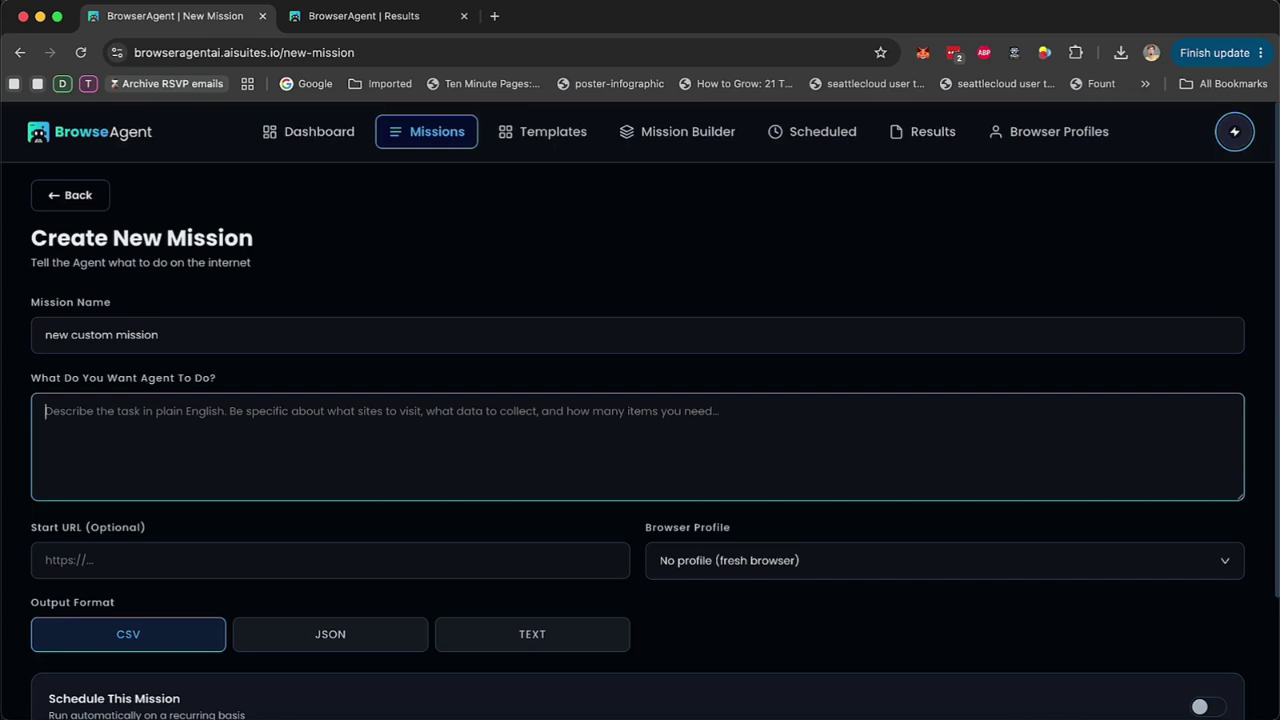
{"action": "type", "text": "go ot"}
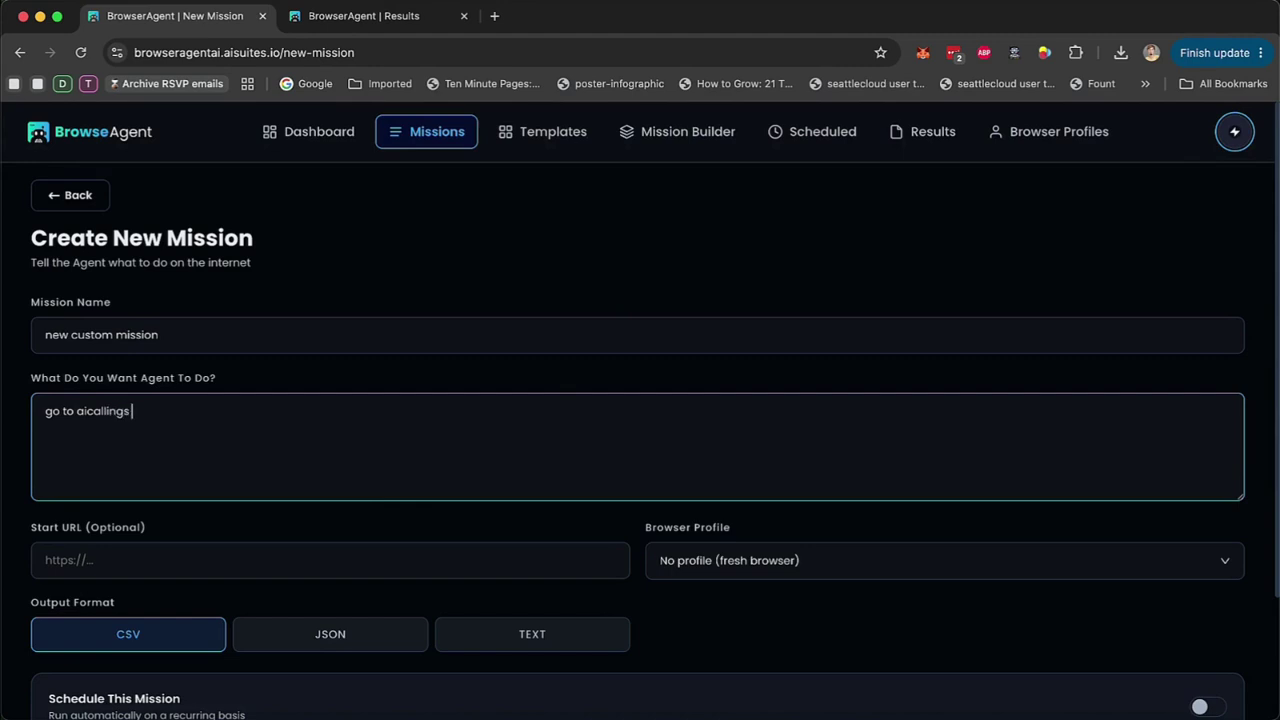
{"action": "left_click", "coordinate": [122, 566]}
{"action": "left_click", "coordinate": [791, 566]}
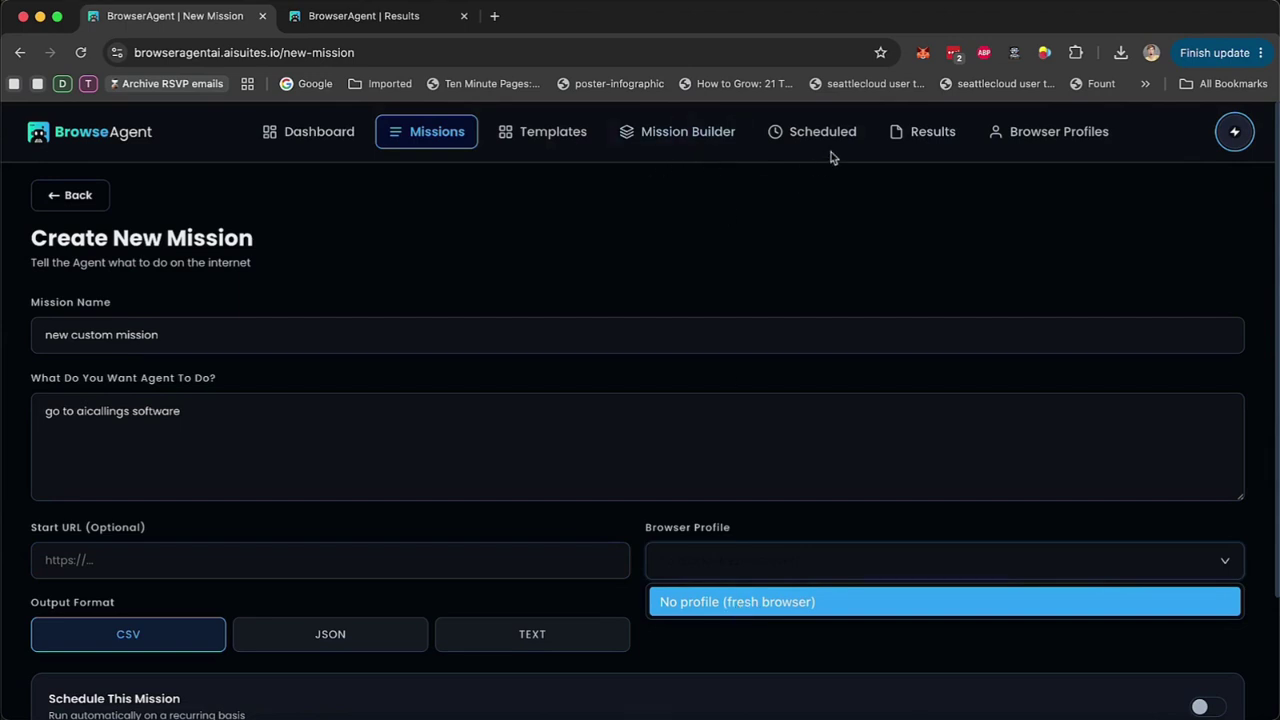
{"action": "double_click", "coordinate": [104, 414]}
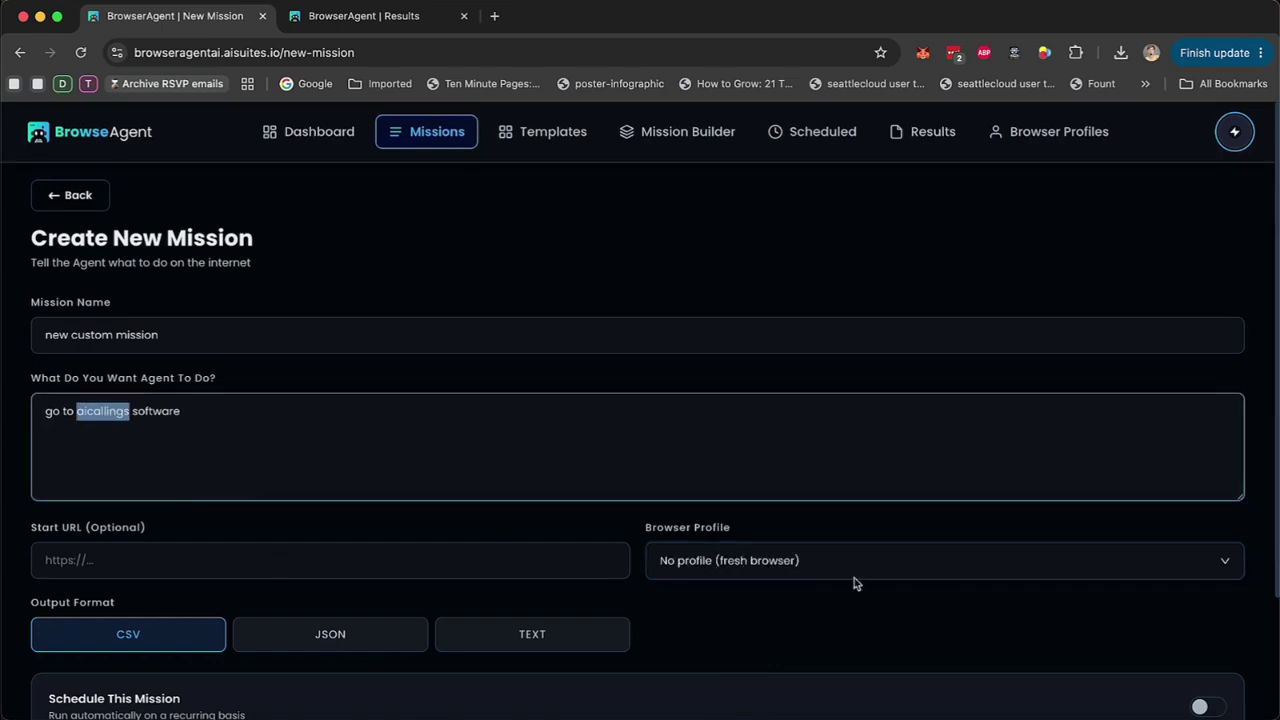
{"action": "left_click", "coordinate": [106, 566]}
{"action": "left_click", "coordinate": [215, 418]}
{"action": "left_click", "coordinate": [229, 420]}
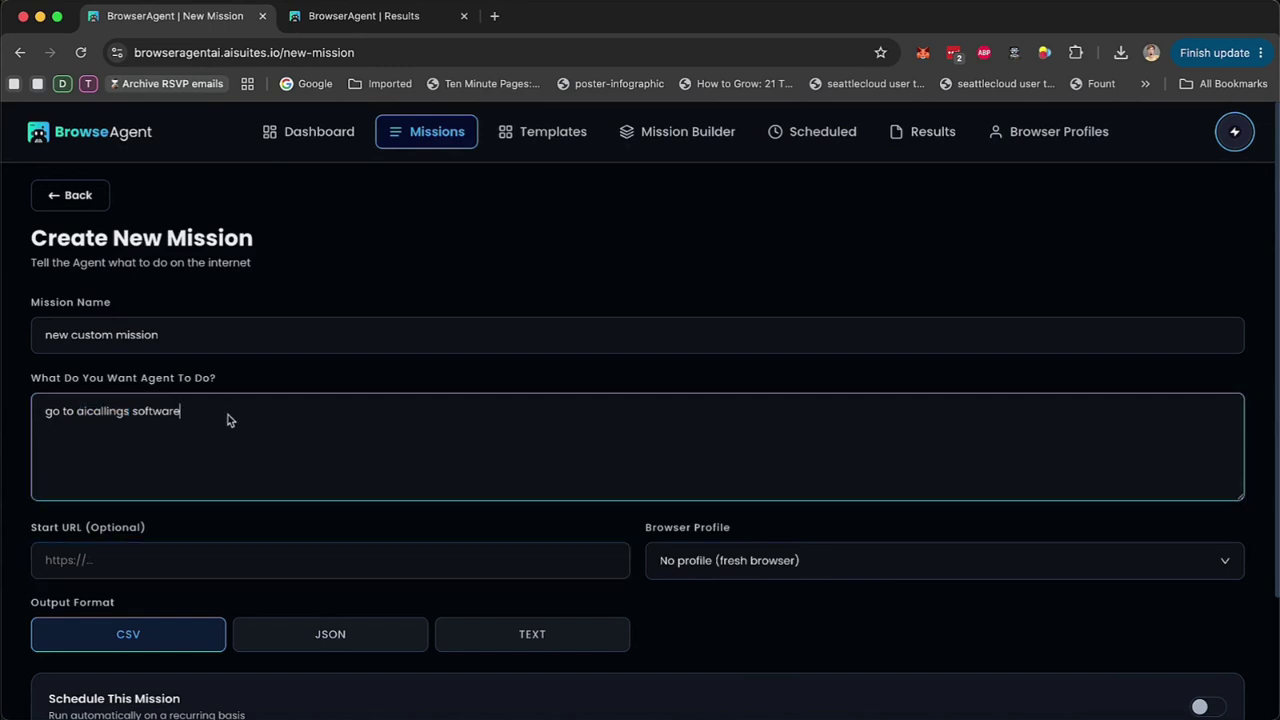
- Complete the task description with "and create a new outbound campaign by learning the software and setting up the ai calling agent."
{"action": "type", "text": "and create a new outbound campaign by"}
{"action": "type", "text": "learn"}
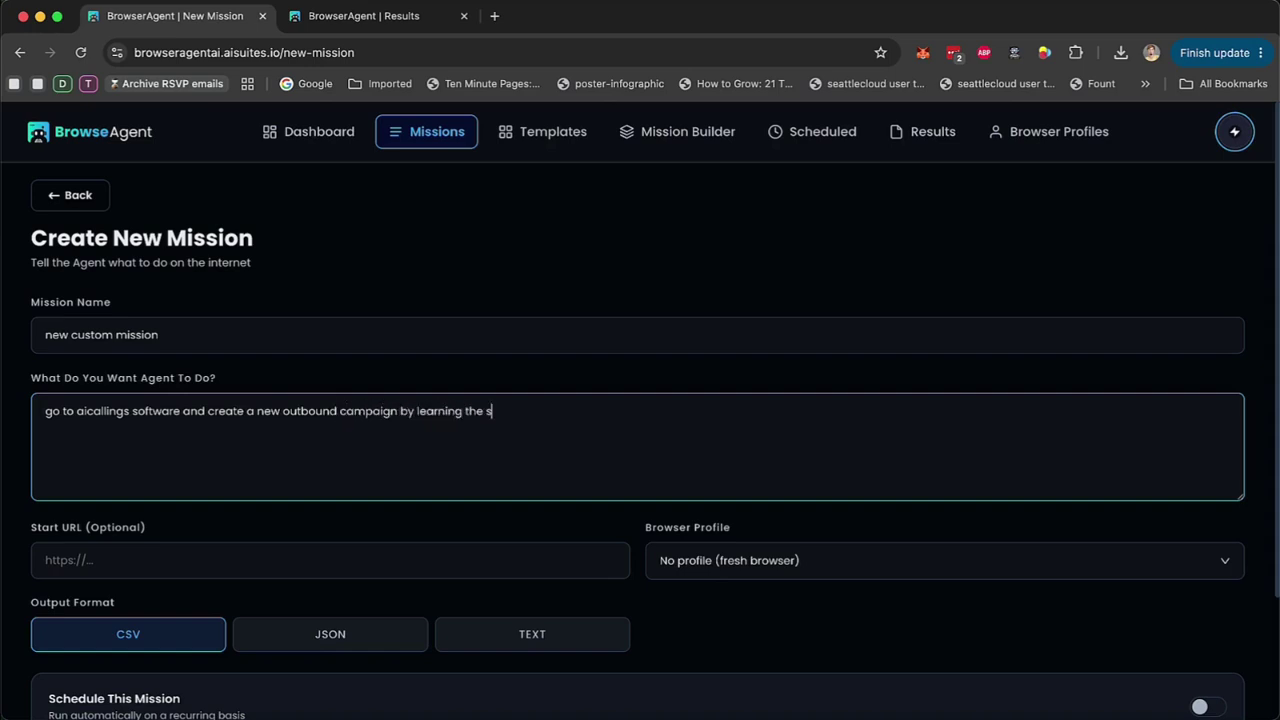
{"action": "type", "text": "ing up the ai cal"}
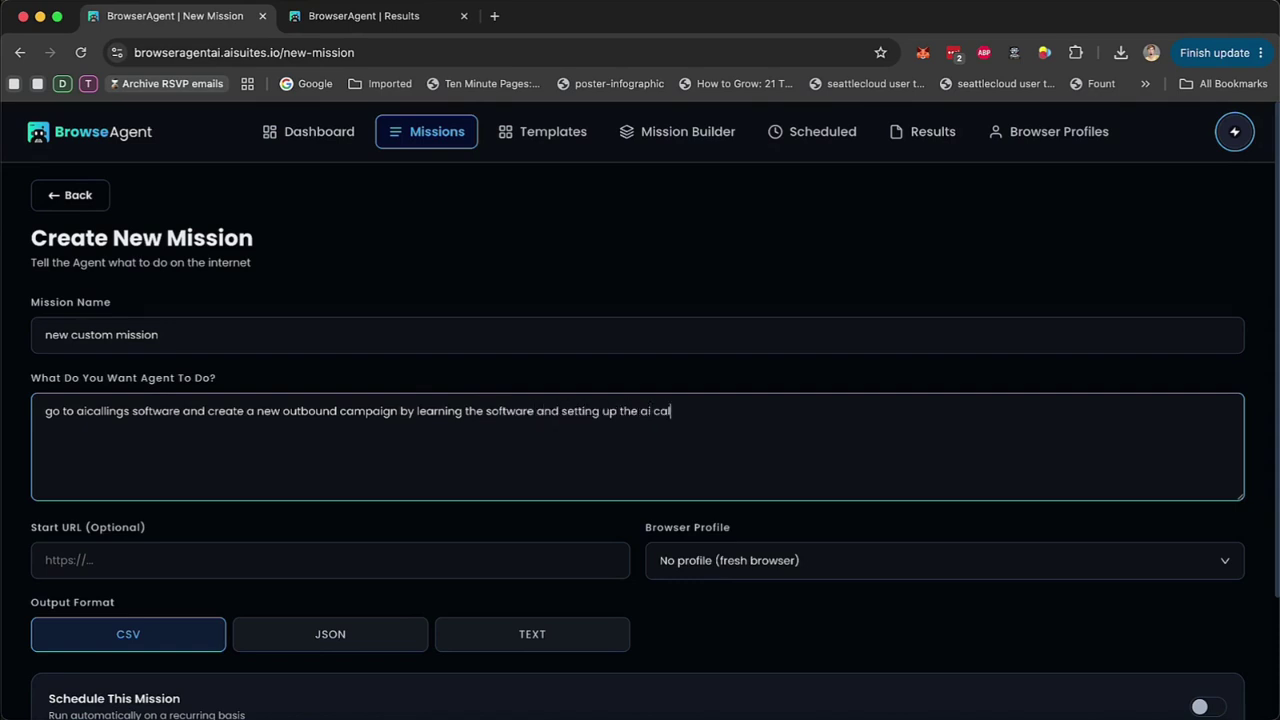
{"action": "type", "text": "agent."}
- Set the custom mission's output format to TEXT and enable its recurring schedule
{"action": "scroll", "coordinate": [452, 396], "scroll_direction": "down", "scroll_amount": 3}
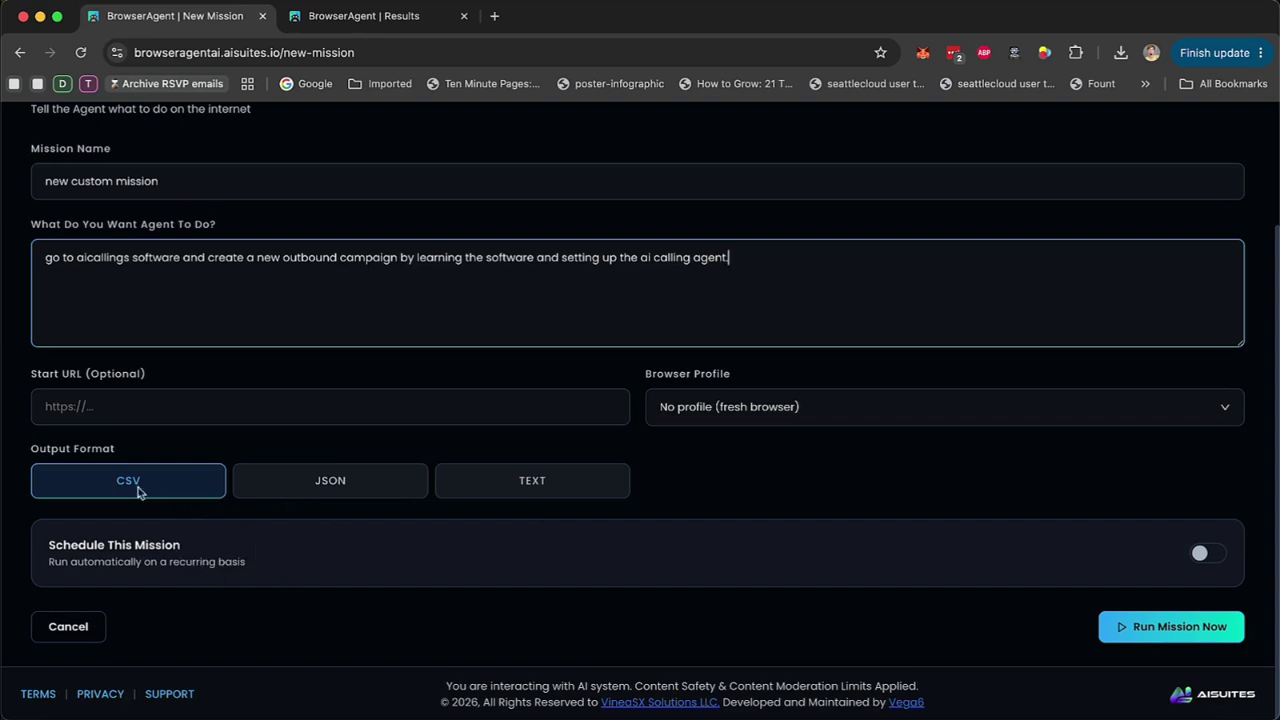
{"action": "left_click", "coordinate": [491, 480]}
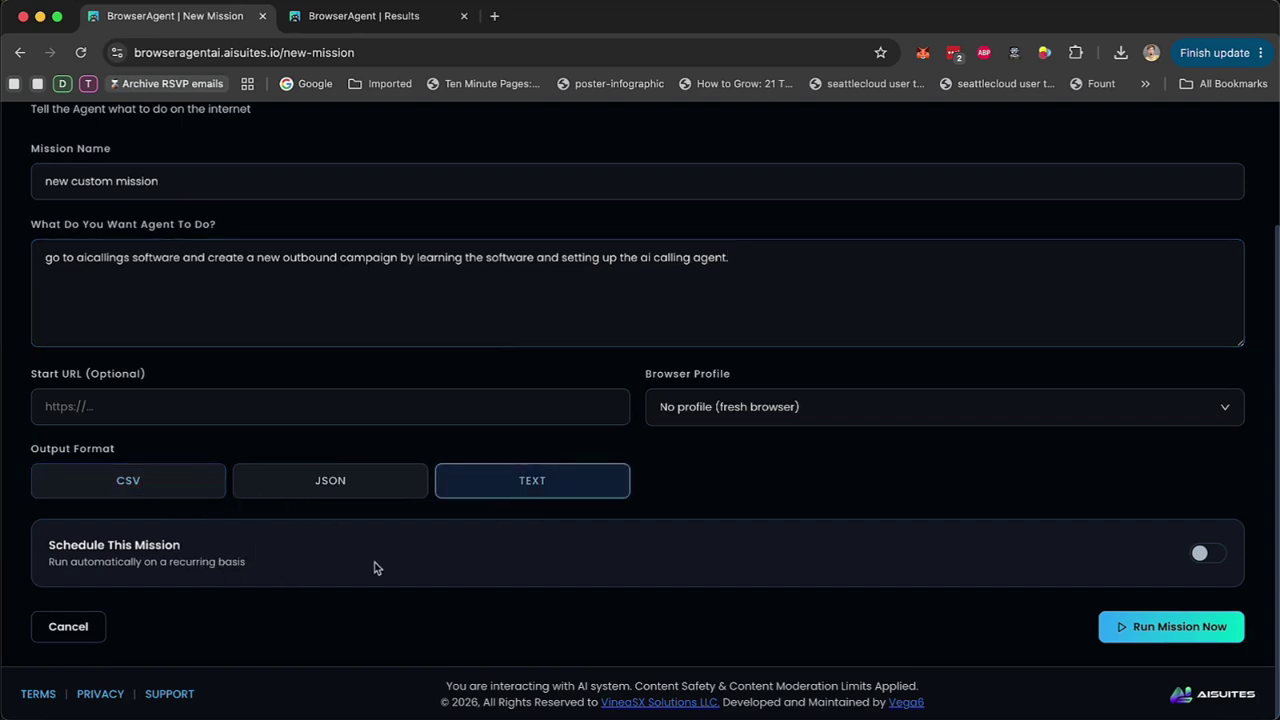
{"action": "left_click", "coordinate": [1203, 554]}
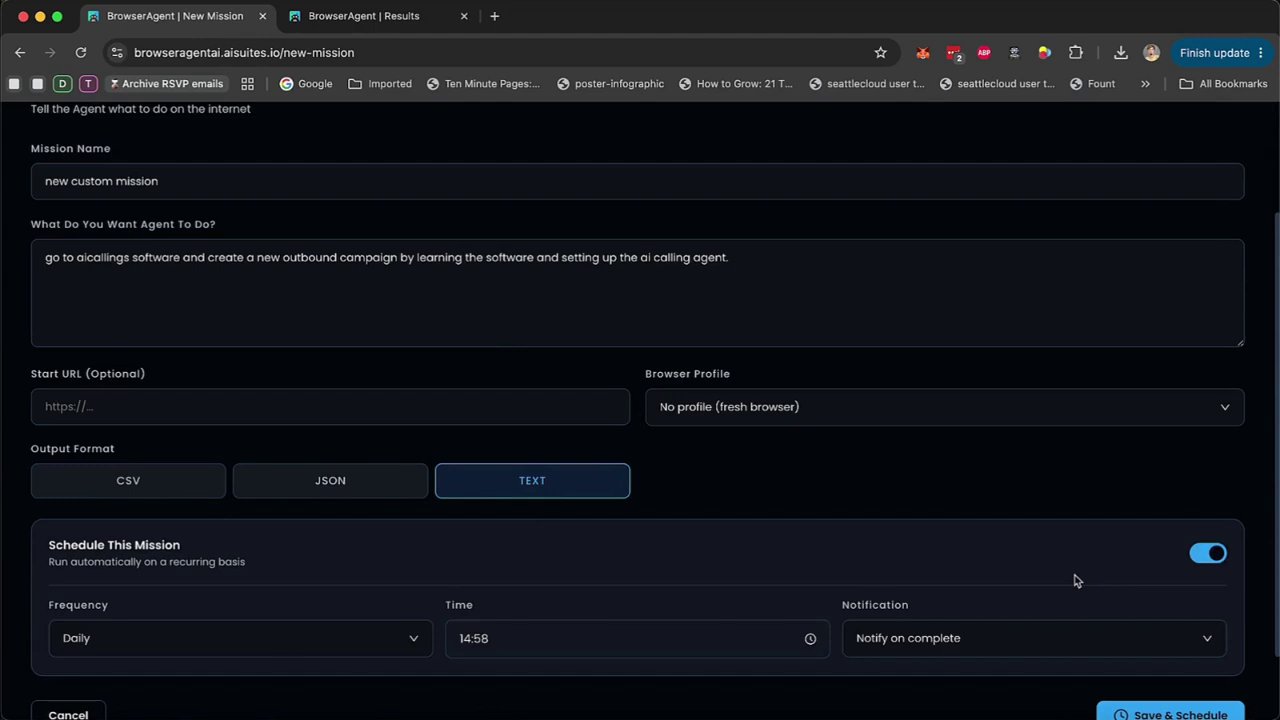
{"action": "scroll", "coordinate": [1074, 582], "scroll_direction": "down", "scroll_amount": 2}
{"action": "scroll", "coordinate": [924, 595], "scroll_direction": "up", "scroll_amount": 5}
{"action": "scroll", "coordinate": [924, 597], "scroll_direction": "down", "scroll_amount": 1}
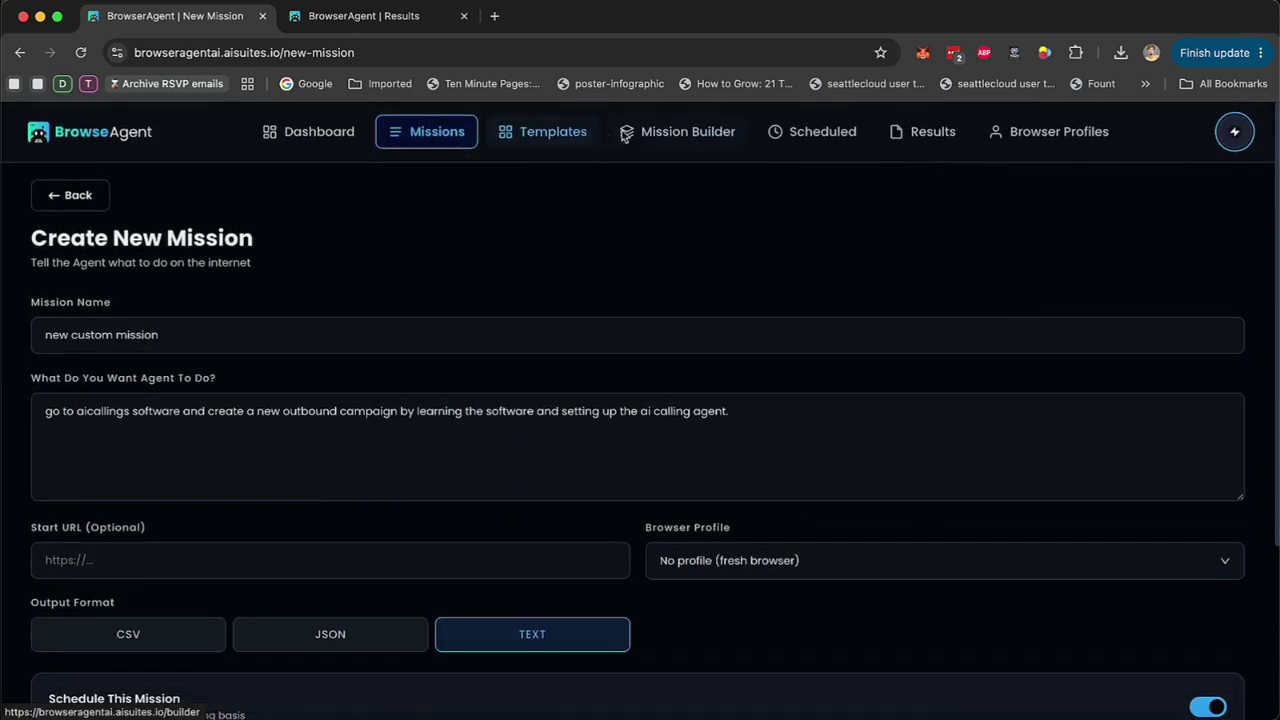
- Create a mission builder named "missionbuilder1" with CSV as its output format
{"action": "left_click", "coordinate": [684, 133]}
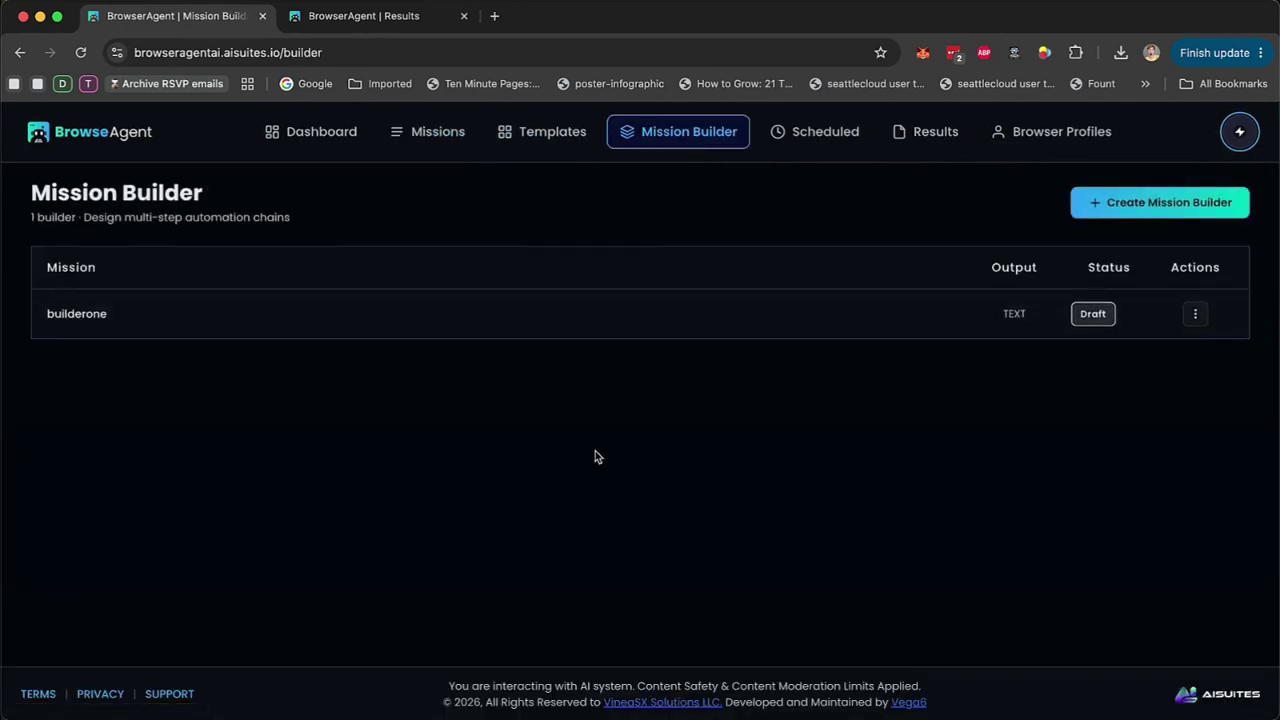
{"action": "left_click", "coordinate": [1182, 212]}
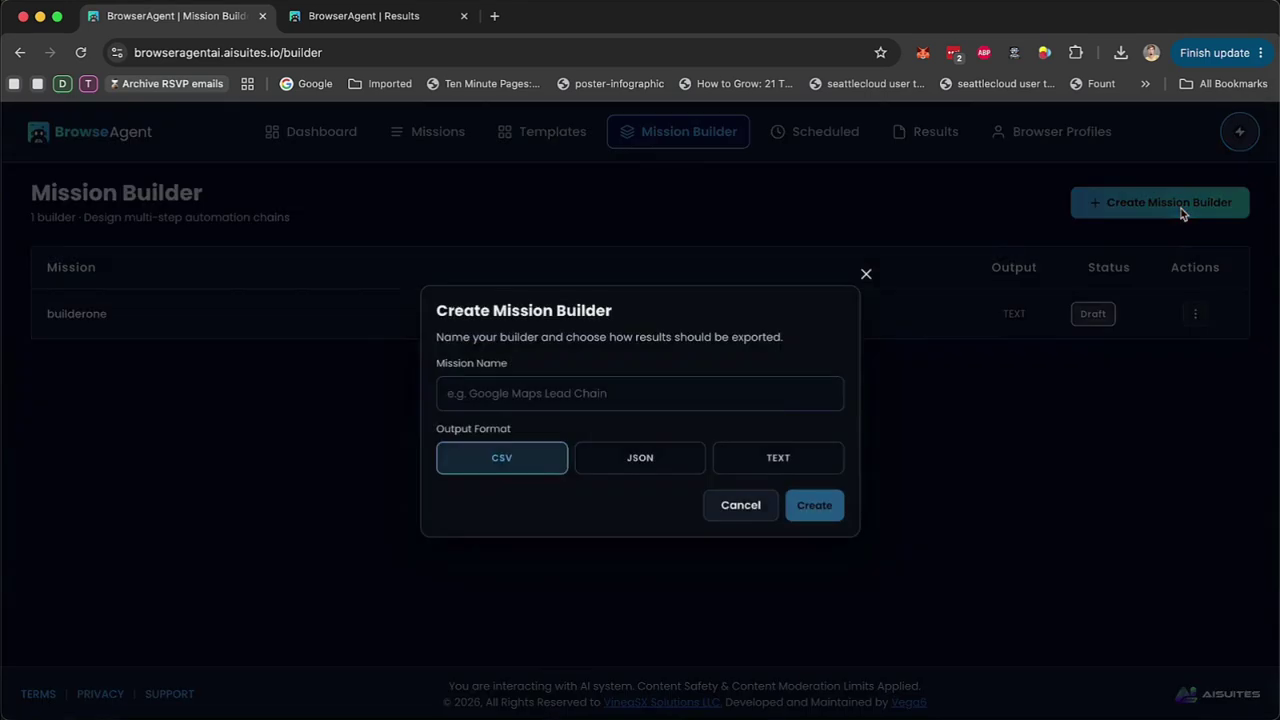
{"action": "left_click", "coordinate": [753, 398]}
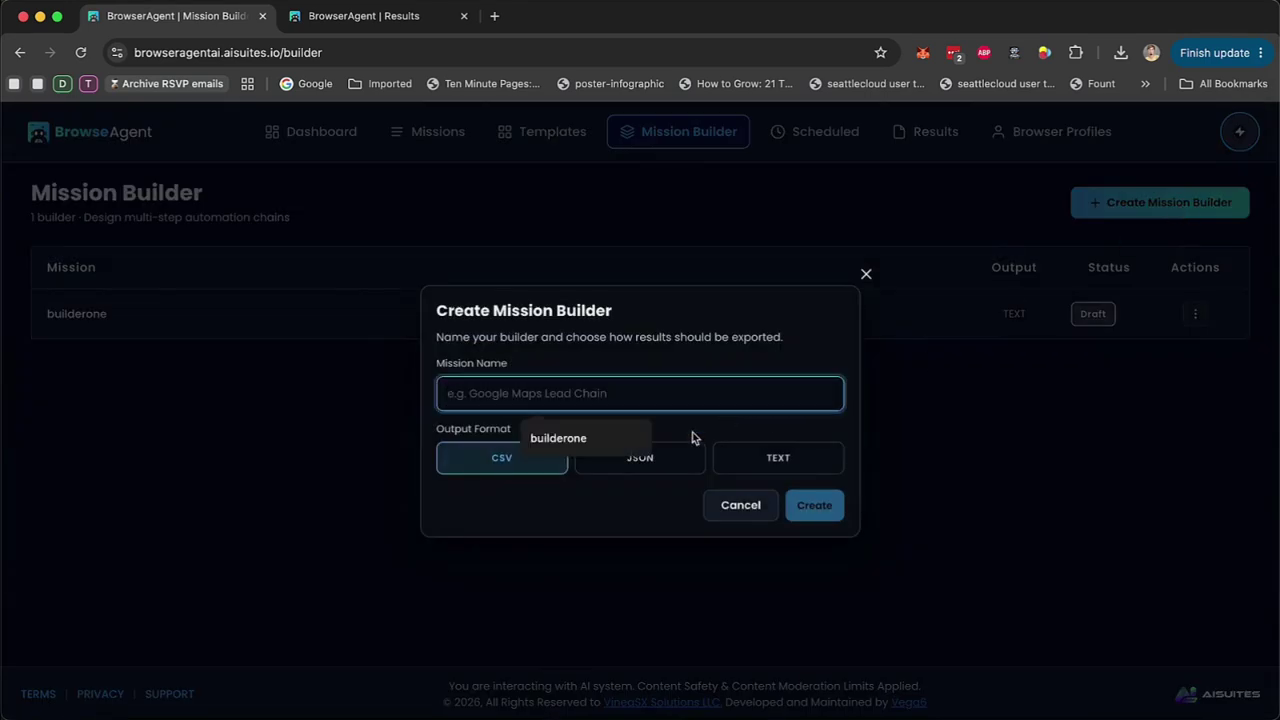
{"action": "type", "text": "missionbuilder1"}
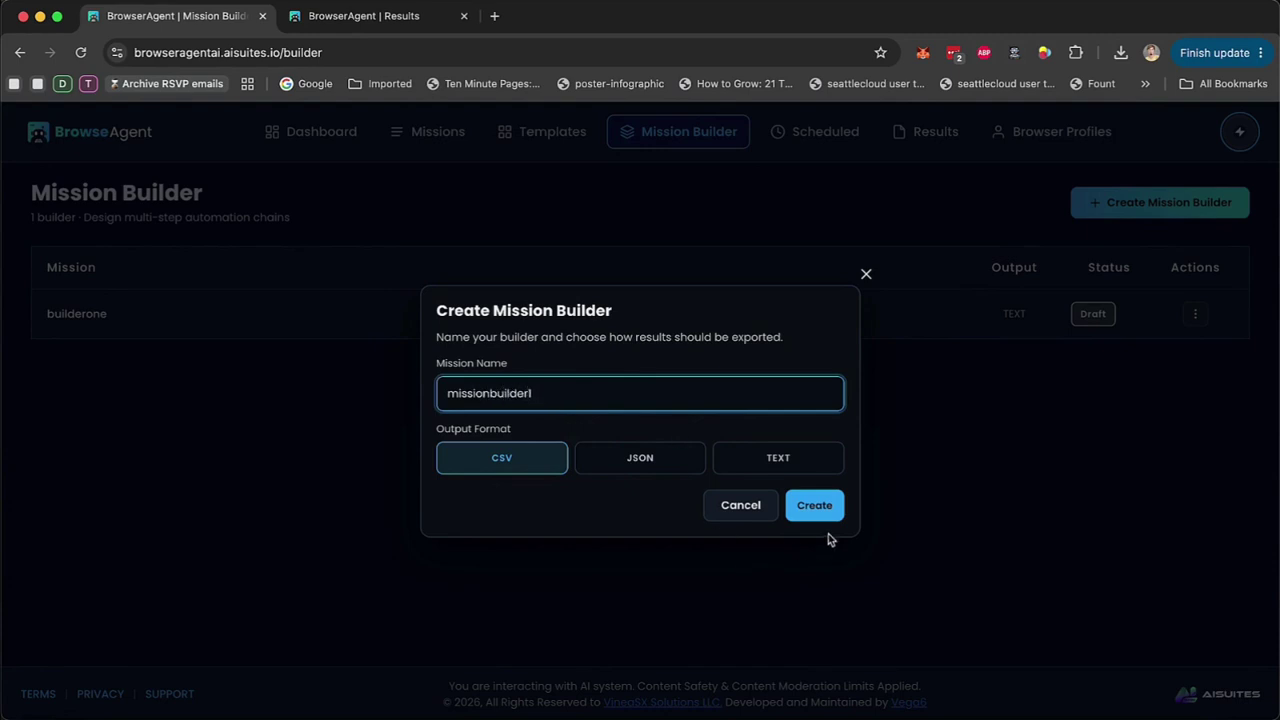
{"action": "left_click", "coordinate": [816, 514]}
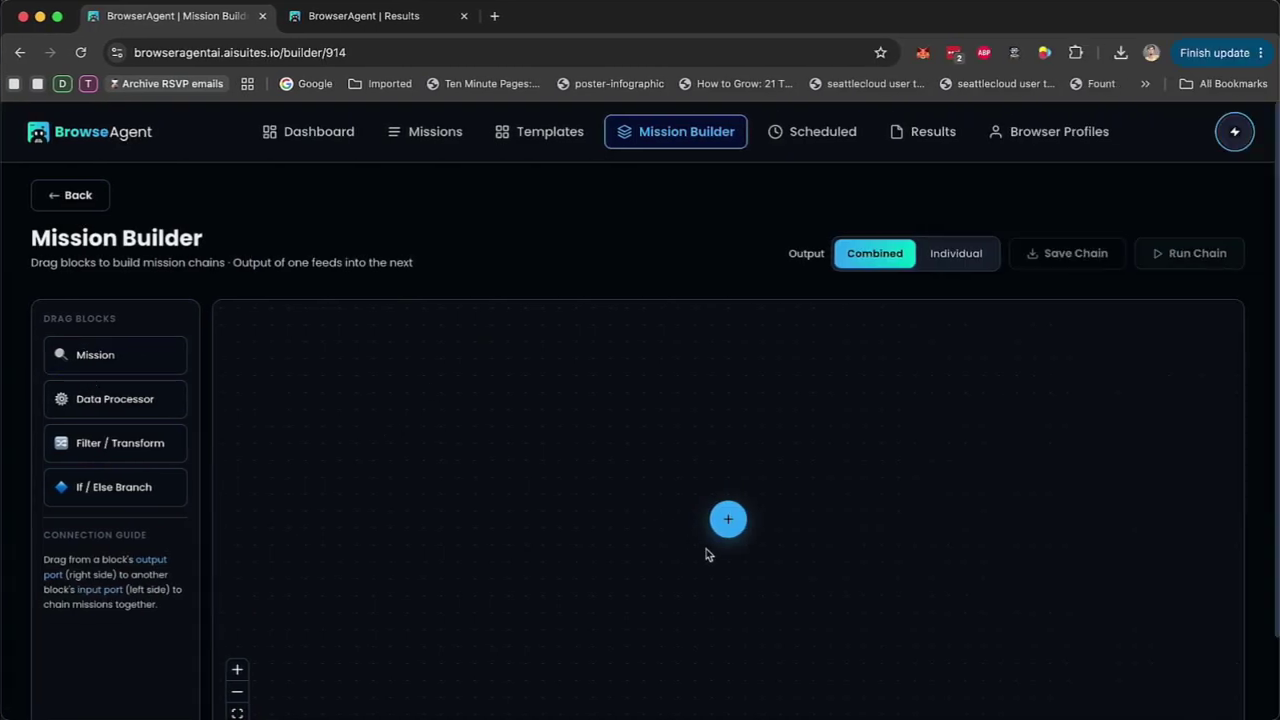
- Examine the custom step form's title, description and browser profile fields, and close it without adding a step
{"action": "left_click", "coordinate": [728, 519]}
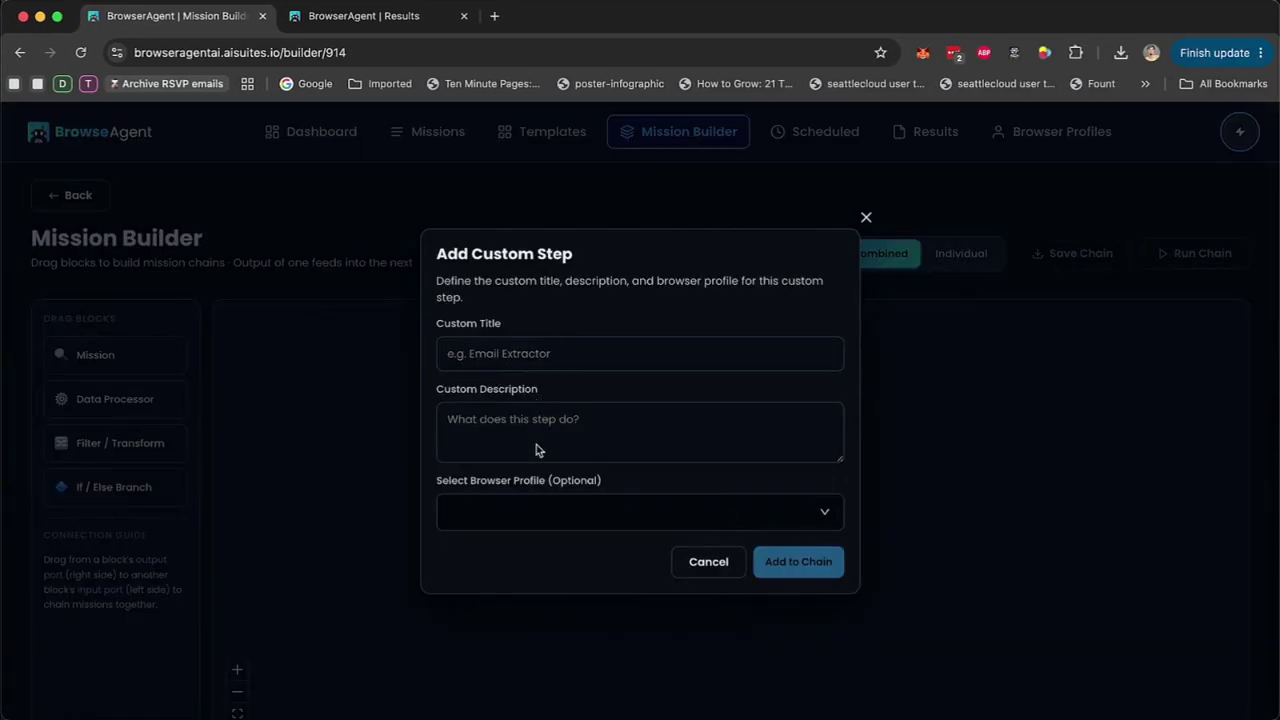
{"action": "left_click", "coordinate": [865, 217]}
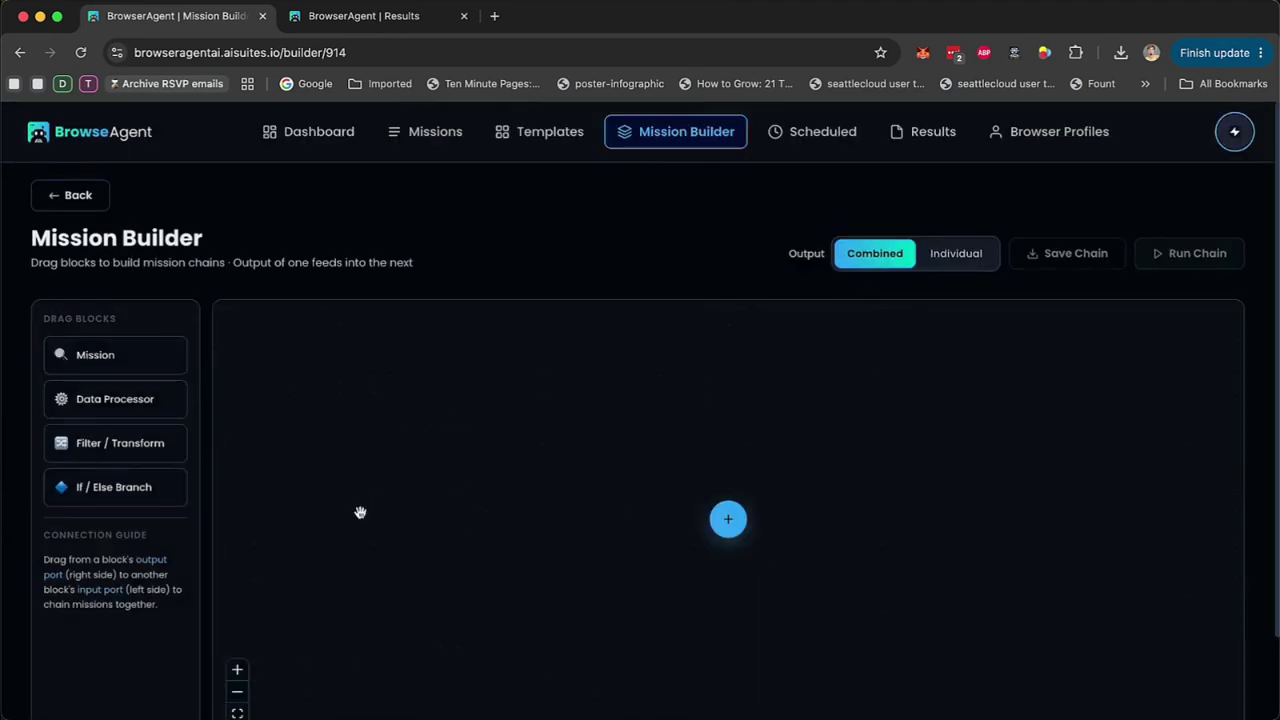
{"action": "left_click", "coordinate": [728, 520]}
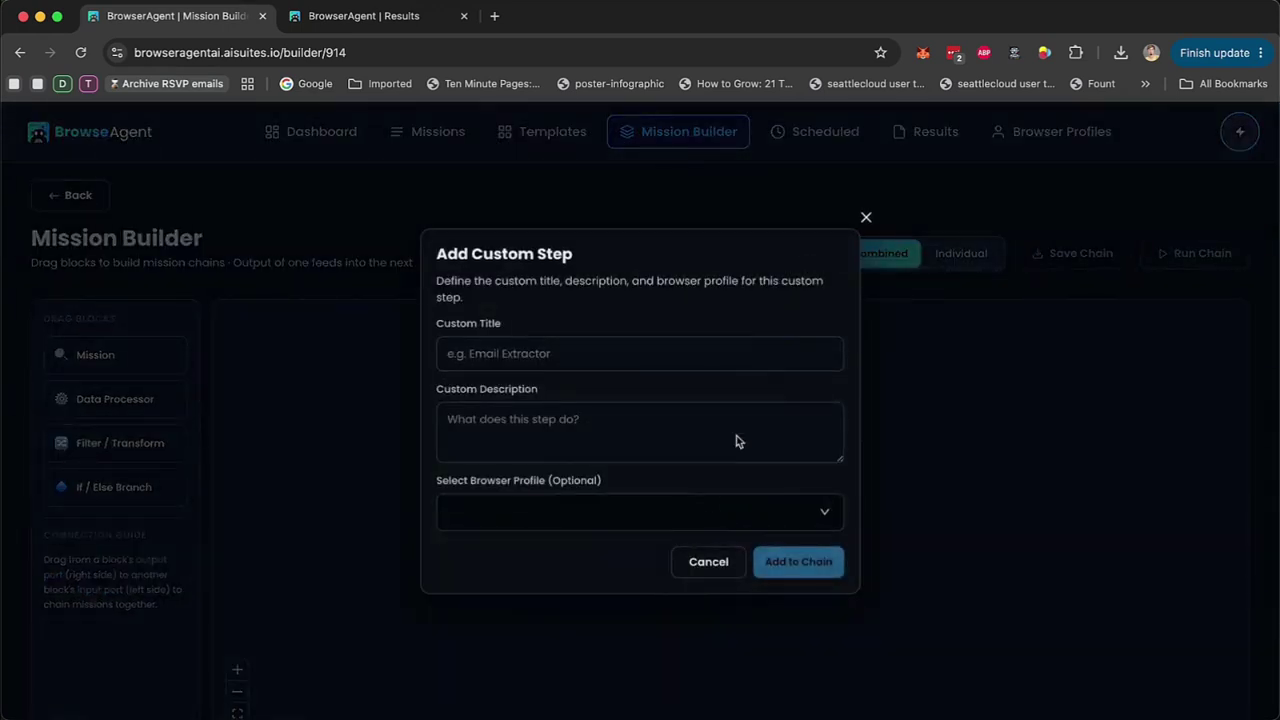
{"action": "left_click", "coordinate": [865, 218]}
- Browse the pre-built mission templates on the first and third pages
{"action": "left_click", "coordinate": [538, 136]}
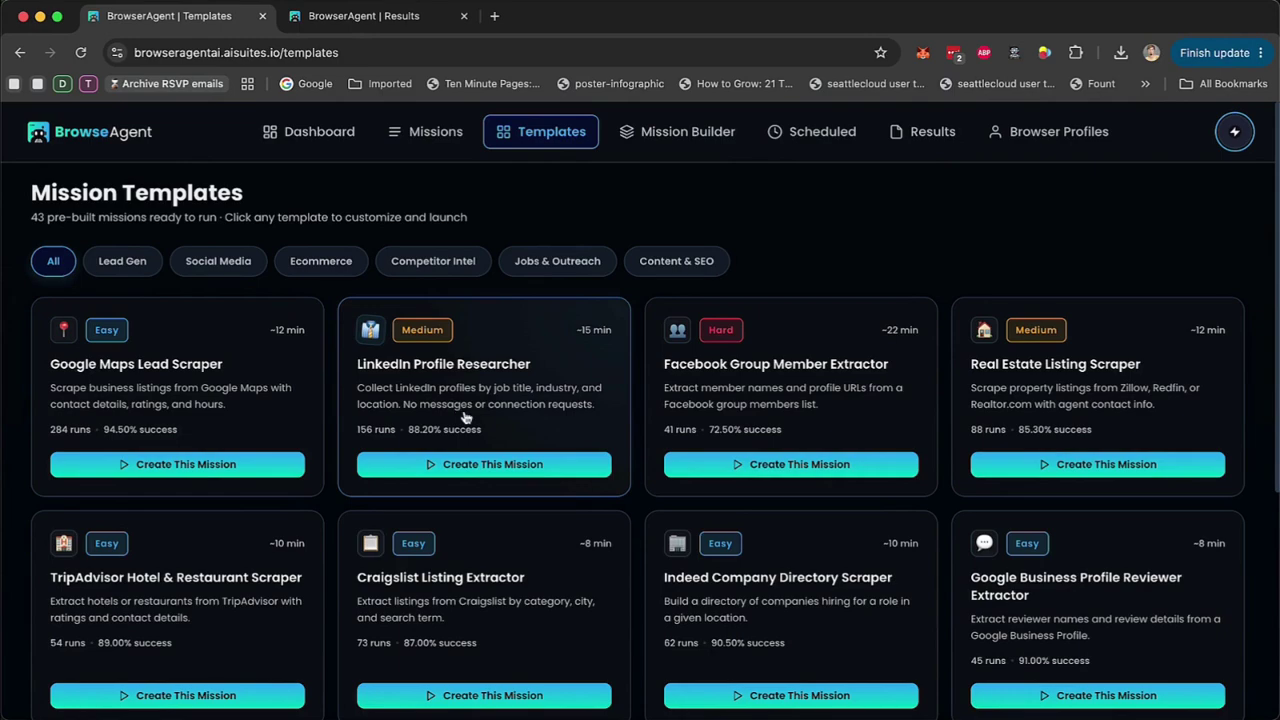
{"action": "scroll", "coordinate": [549, 400], "scroll_direction": "down", "scroll_amount": 3}
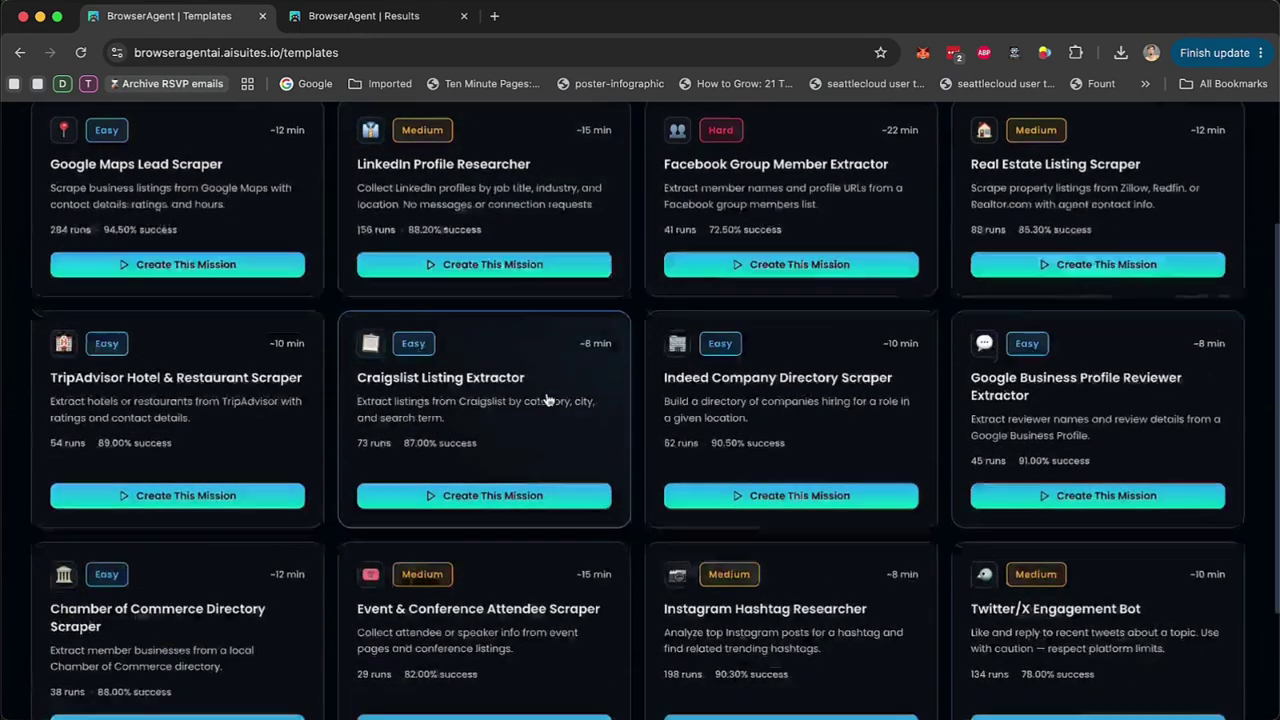
{"action": "scroll", "coordinate": [457, 431], "scroll_direction": "down", "scroll_amount": 3}
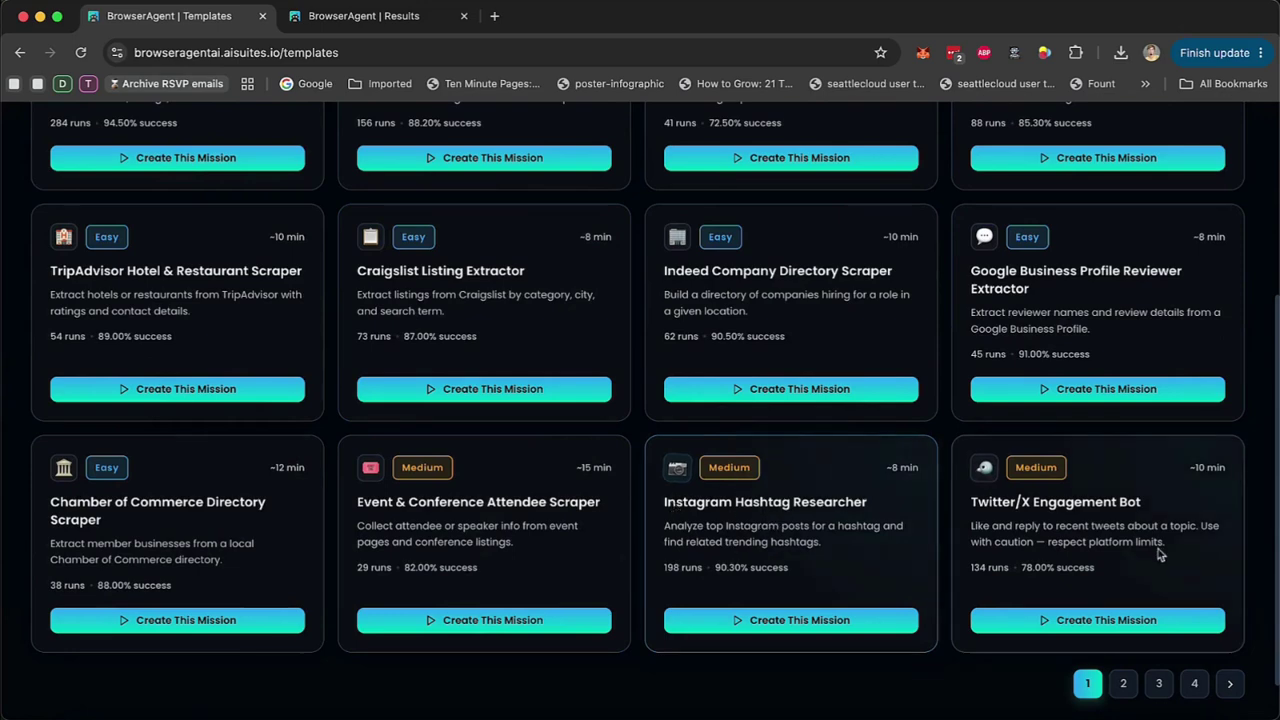
{"action": "left_click", "coordinate": [1159, 683]}
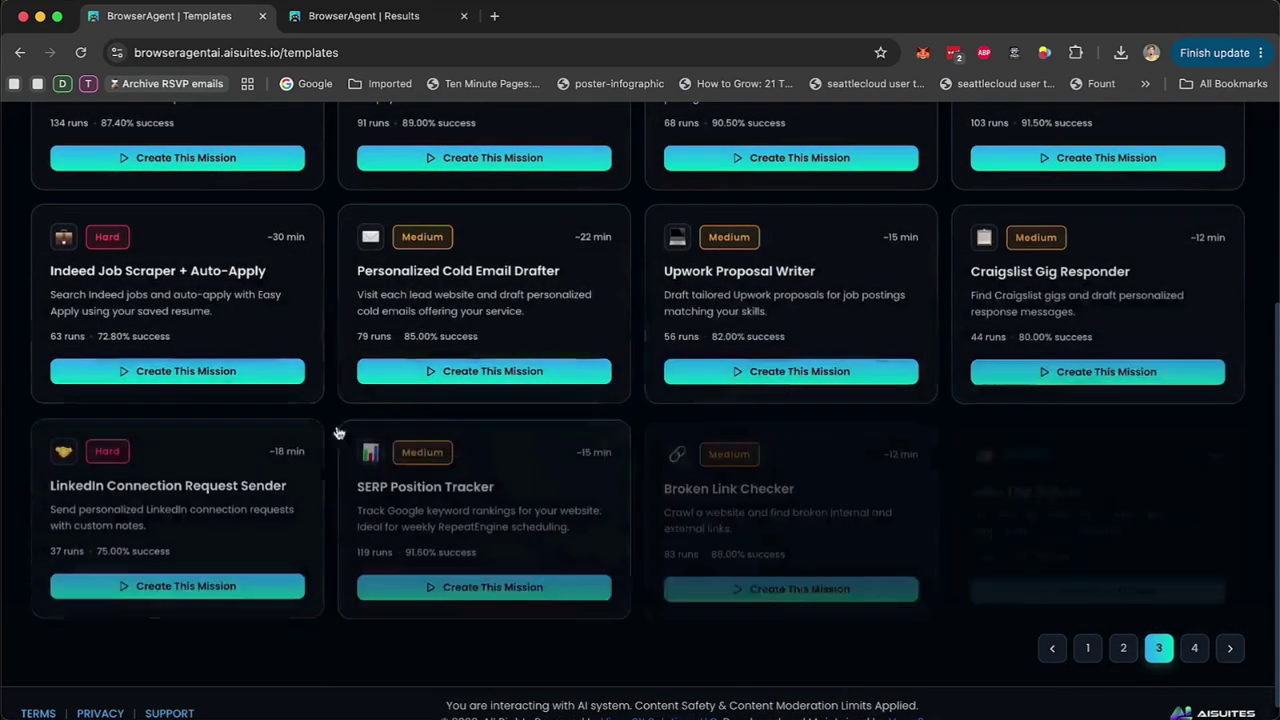
{"action": "scroll", "coordinate": [480, 480], "scroll_direction": "up", "scroll_amount": 3}
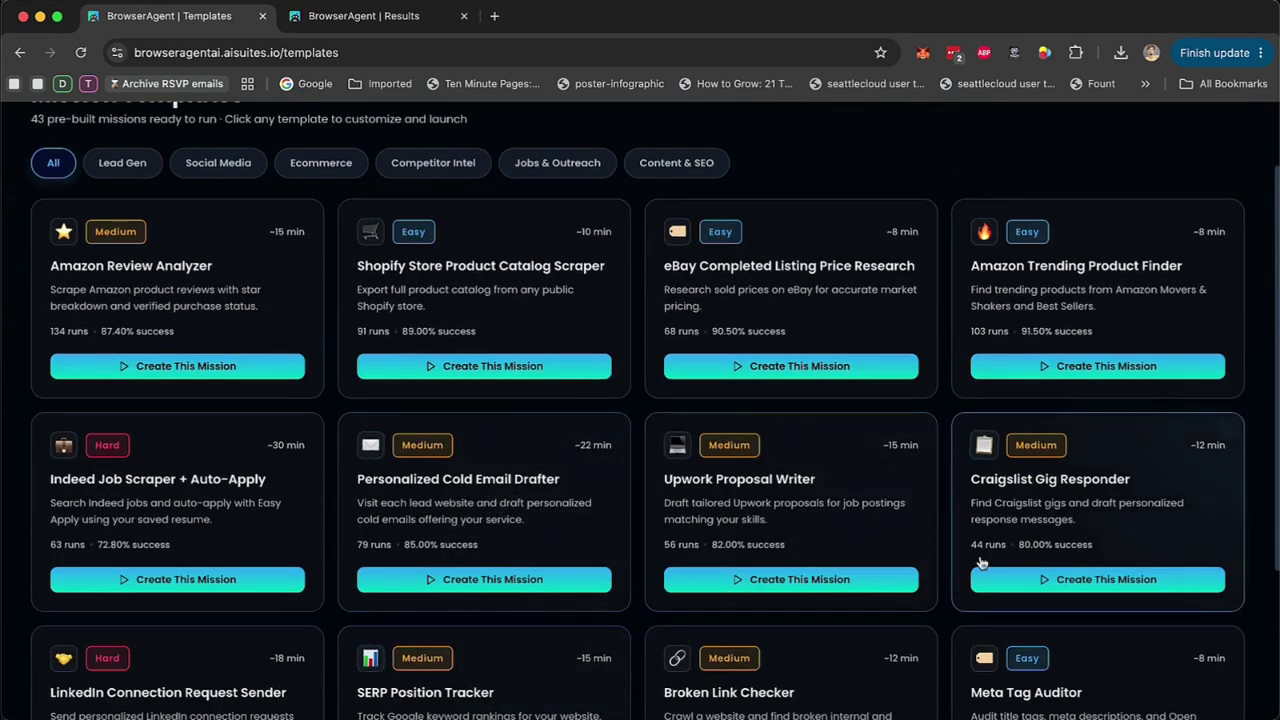
{"action": "scroll", "coordinate": [1070, 500], "scroll_direction": "down", "scroll_amount": 3}
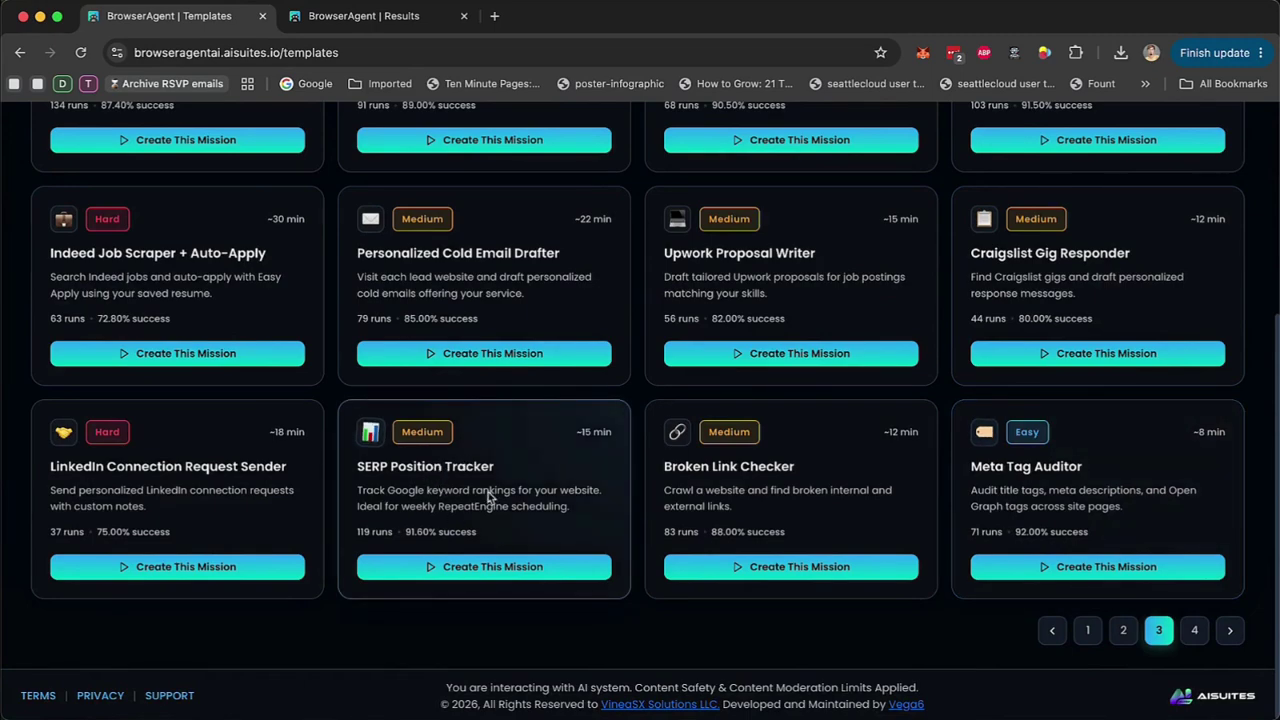
{"action": "scroll", "coordinate": [490, 498], "scroll_direction": "up", "scroll_amount": 5}
- Open the missionbuilder1 builder for editing and set its chain output to Individual
{"action": "left_click", "coordinate": [678, 131]}
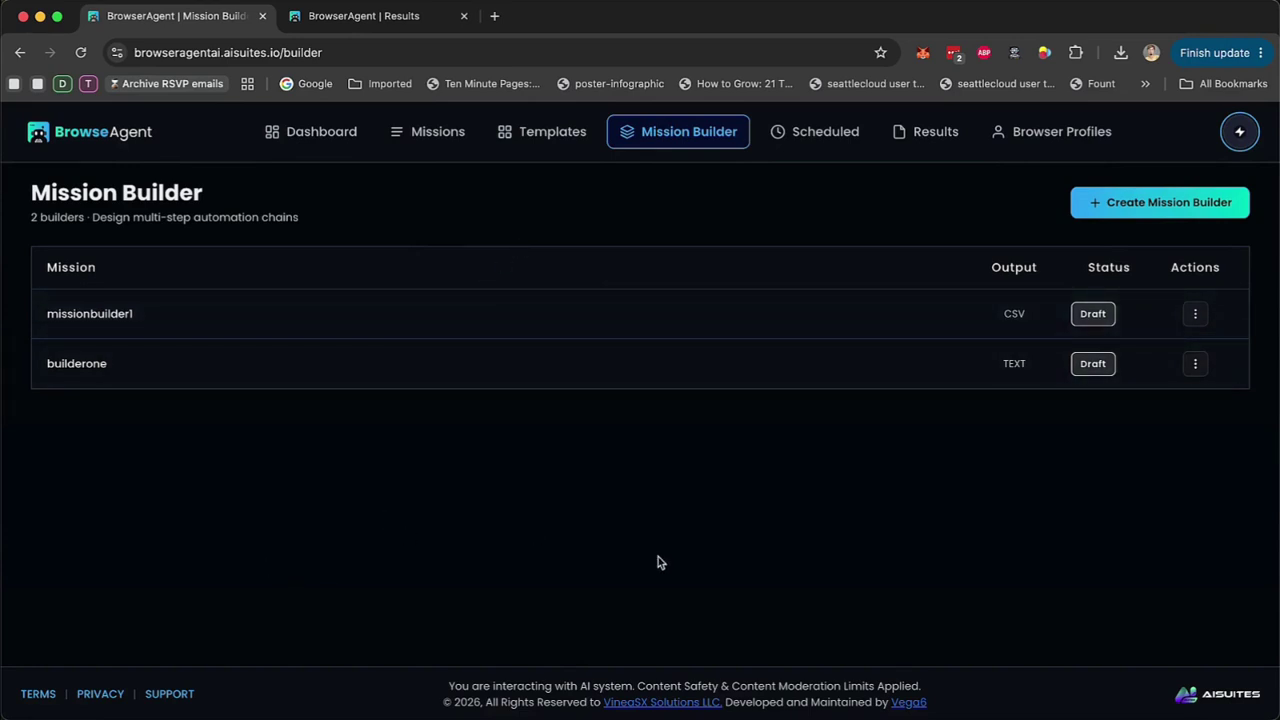
{"action": "left_click", "coordinate": [1194, 314]}
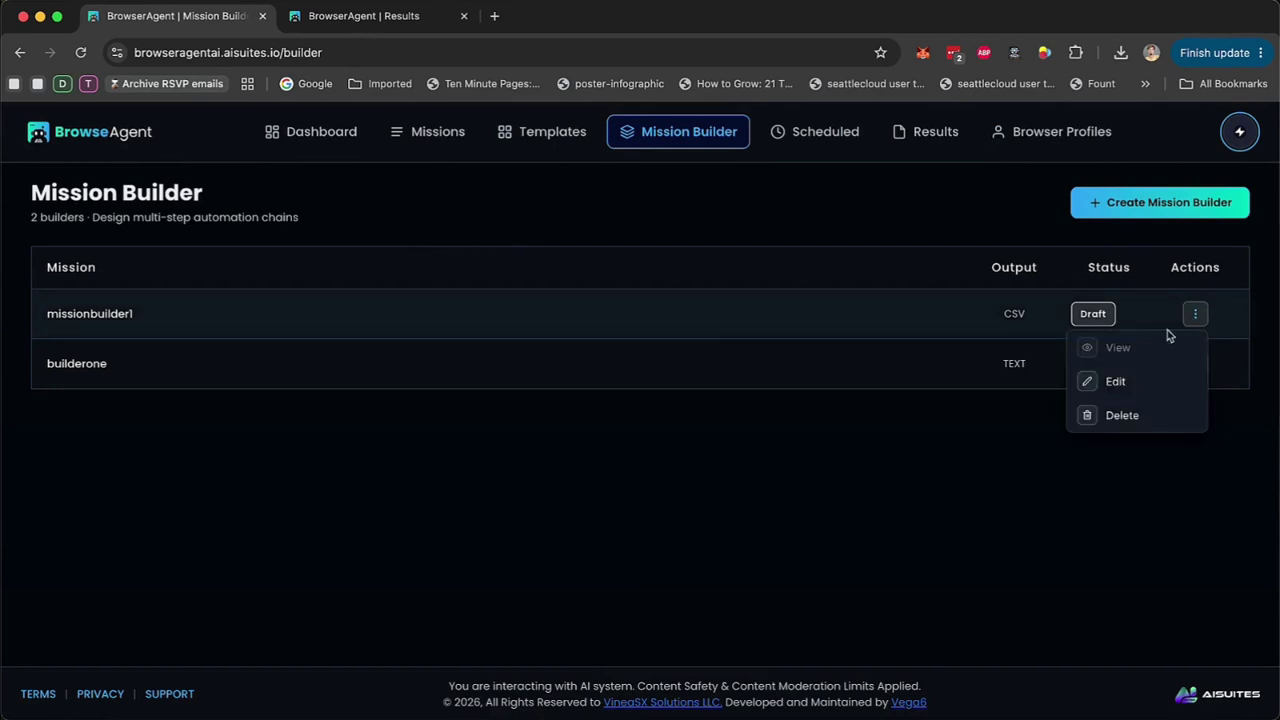
{"action": "left_click", "coordinate": [1120, 384]}
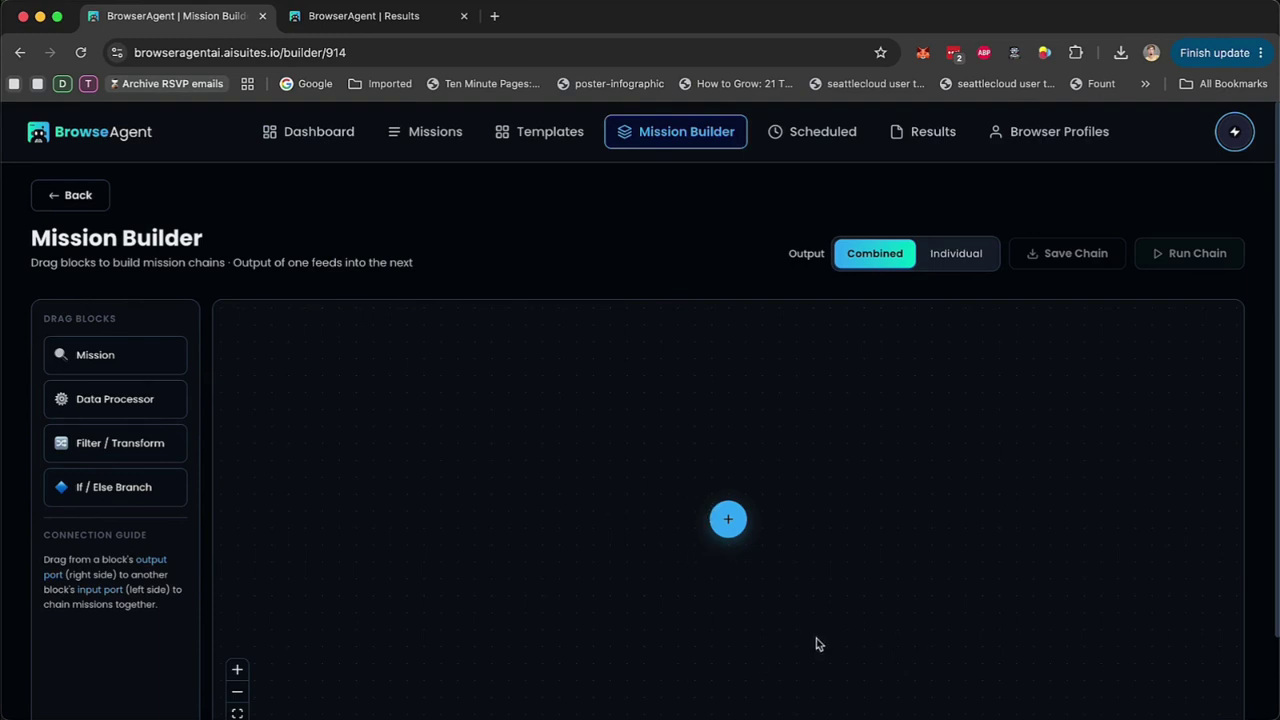
{"action": "left_click", "coordinate": [952, 254]}
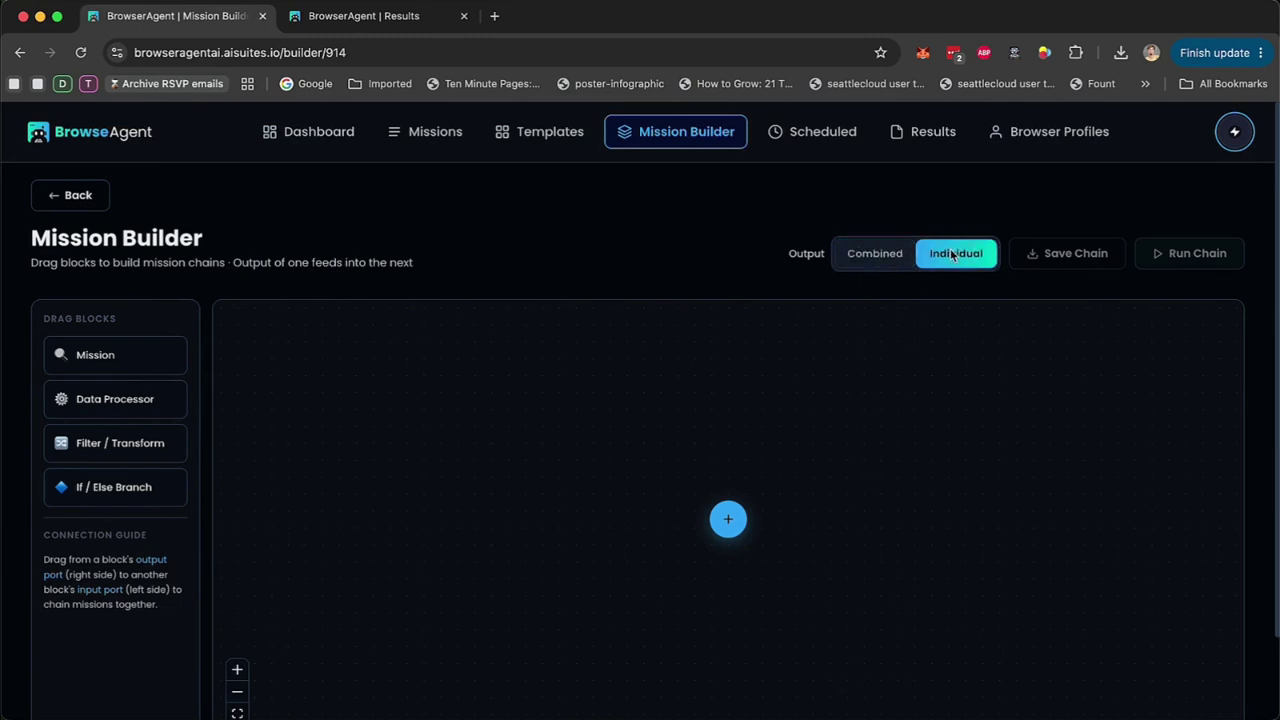
- Set the missionbuilder1 chain output to Combined
{"action": "left_click", "coordinate": [874, 252]}
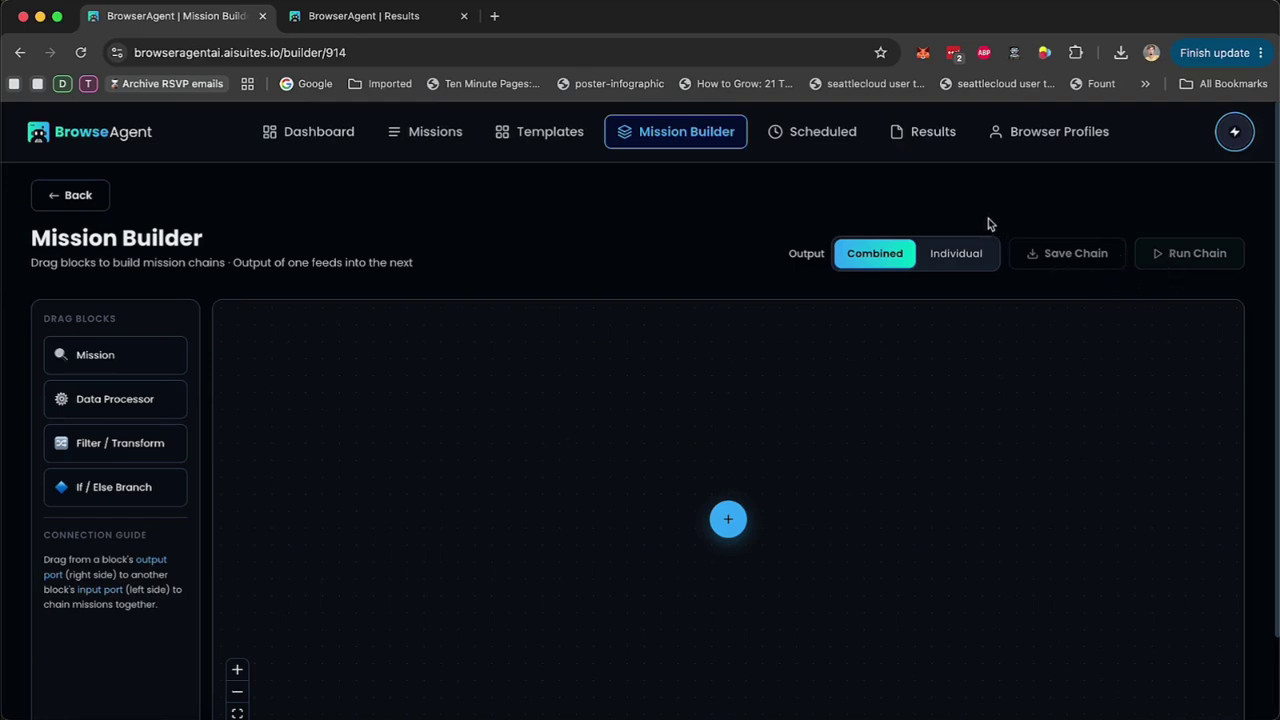
- Examine the fields for adding a browser profile and the page's encryption note, closing the form without adding a profile
{"action": "left_click", "coordinate": [1052, 134]}
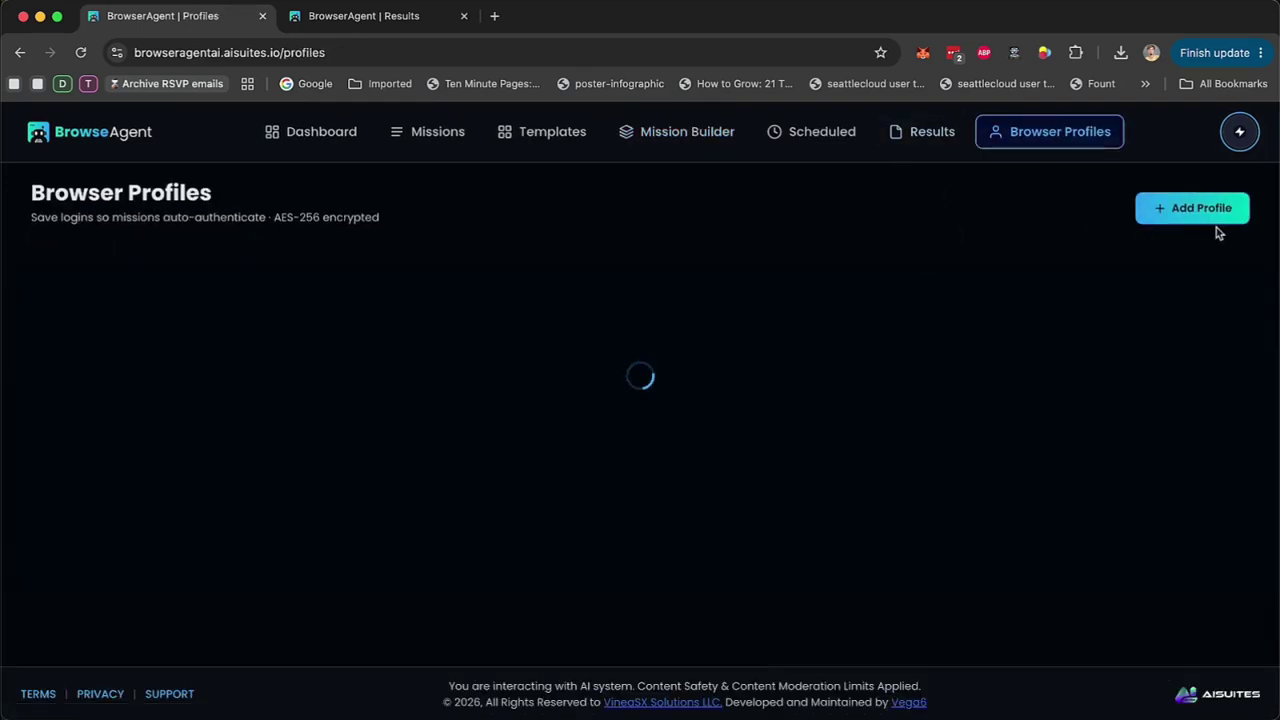
{"action": "left_click", "coordinate": [1215, 216]}
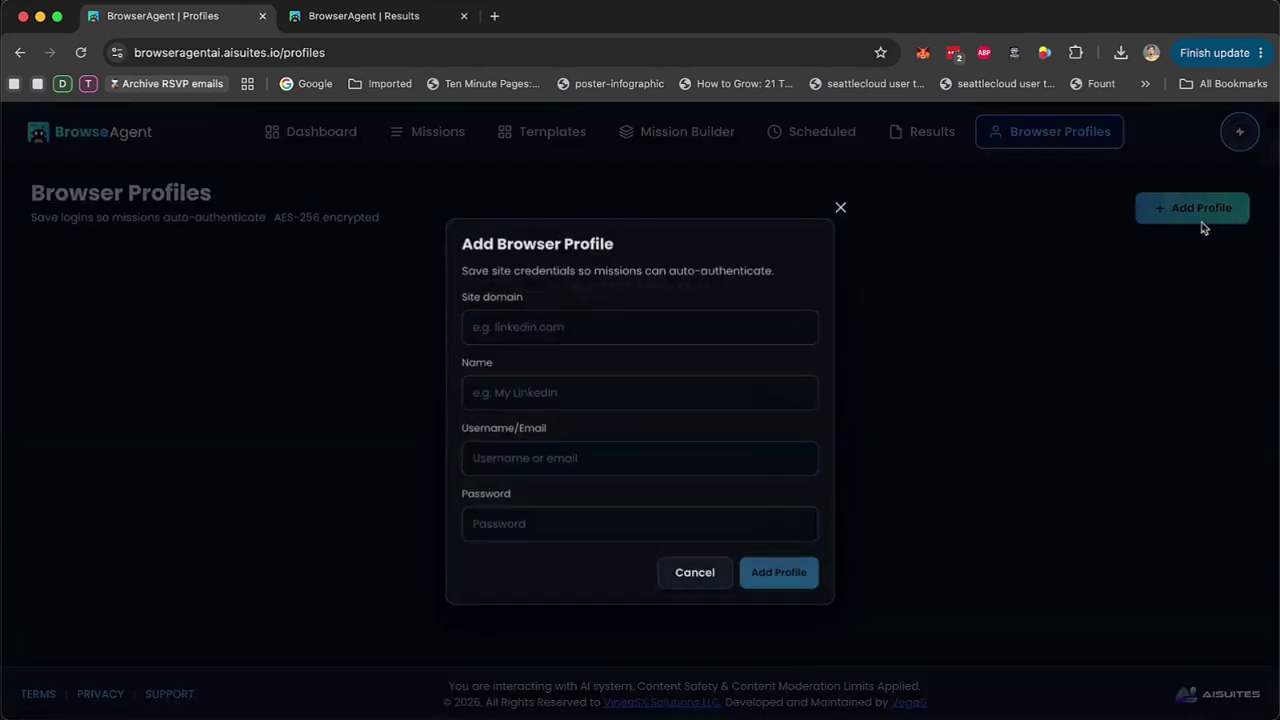
{"action": "left_click", "coordinate": [624, 329]}
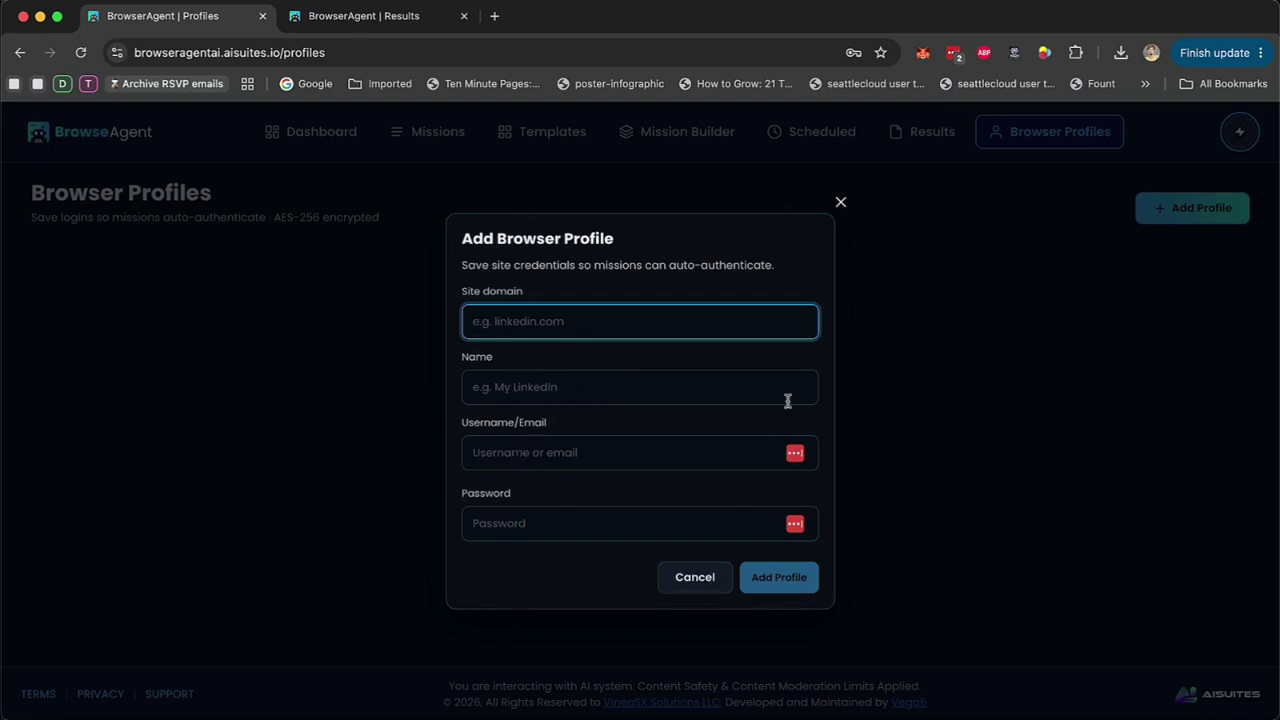
{"action": "left_click", "coordinate": [841, 204]}
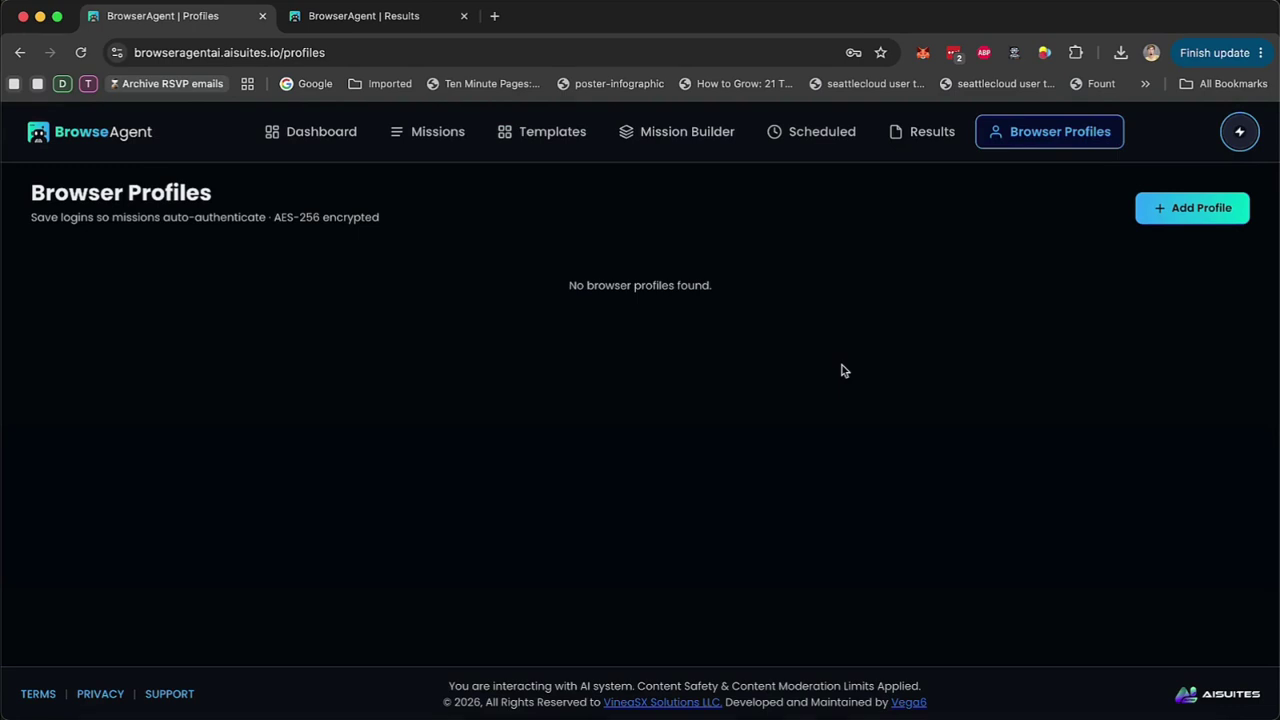
{"action": "left_click_drag", "start_coordinate": [286, 218], "coordinate": [393, 221]}
{"action": "left_click", "coordinate": [628, 230]}
- Review the actions available for the Google Maps Lead Scraper mission in the missions list without running any
{"action": "left_click", "coordinate": [440, 134]}
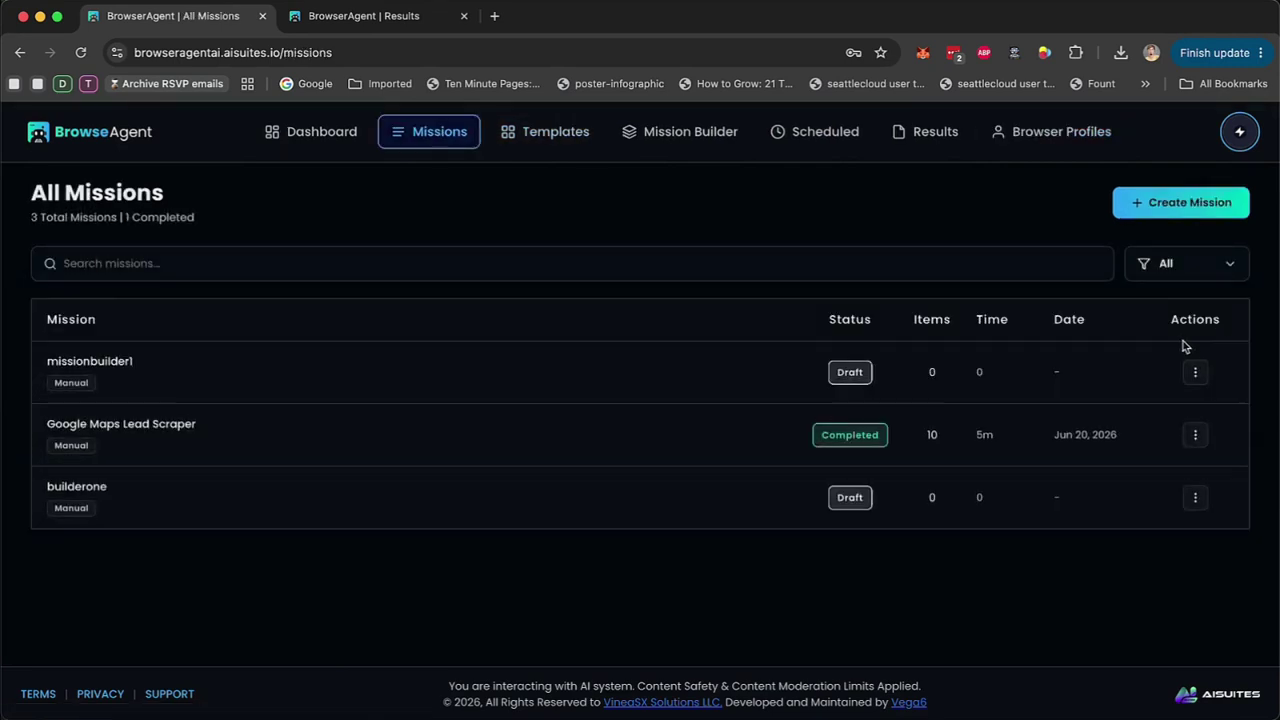
{"action": "left_click", "coordinate": [1195, 434]}
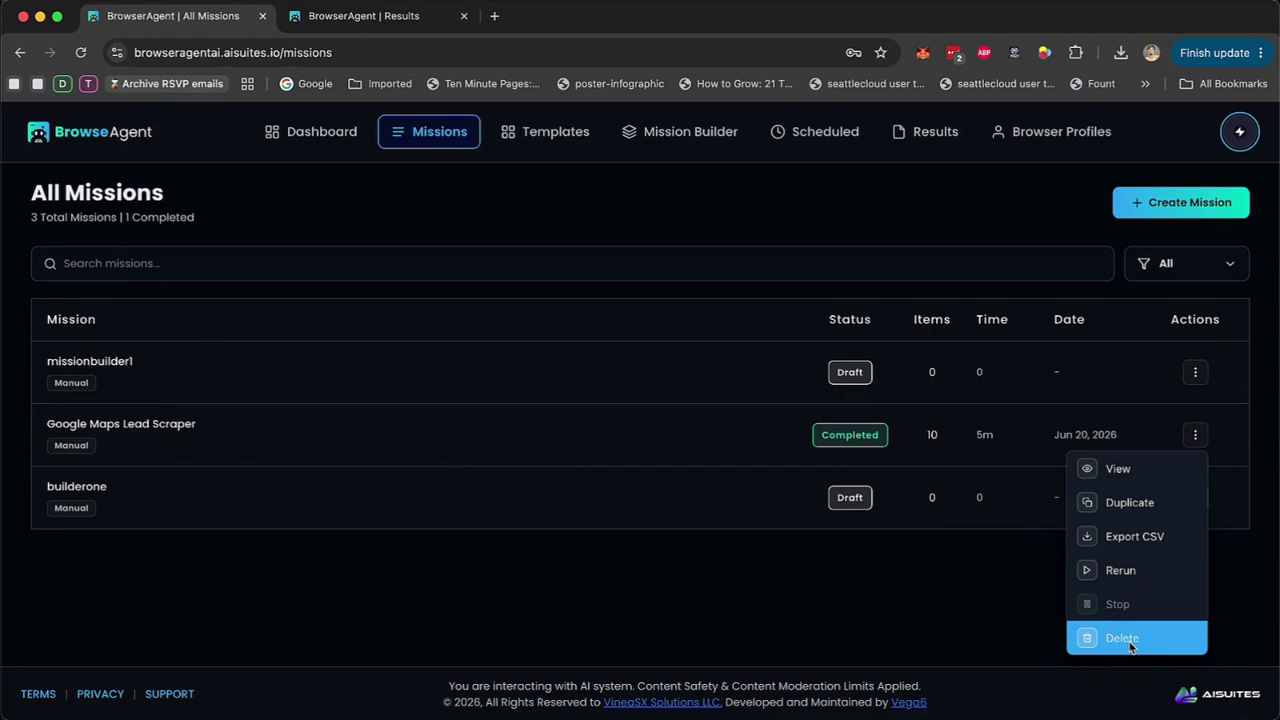
{"action": "left_click", "coordinate": [995, 616]}
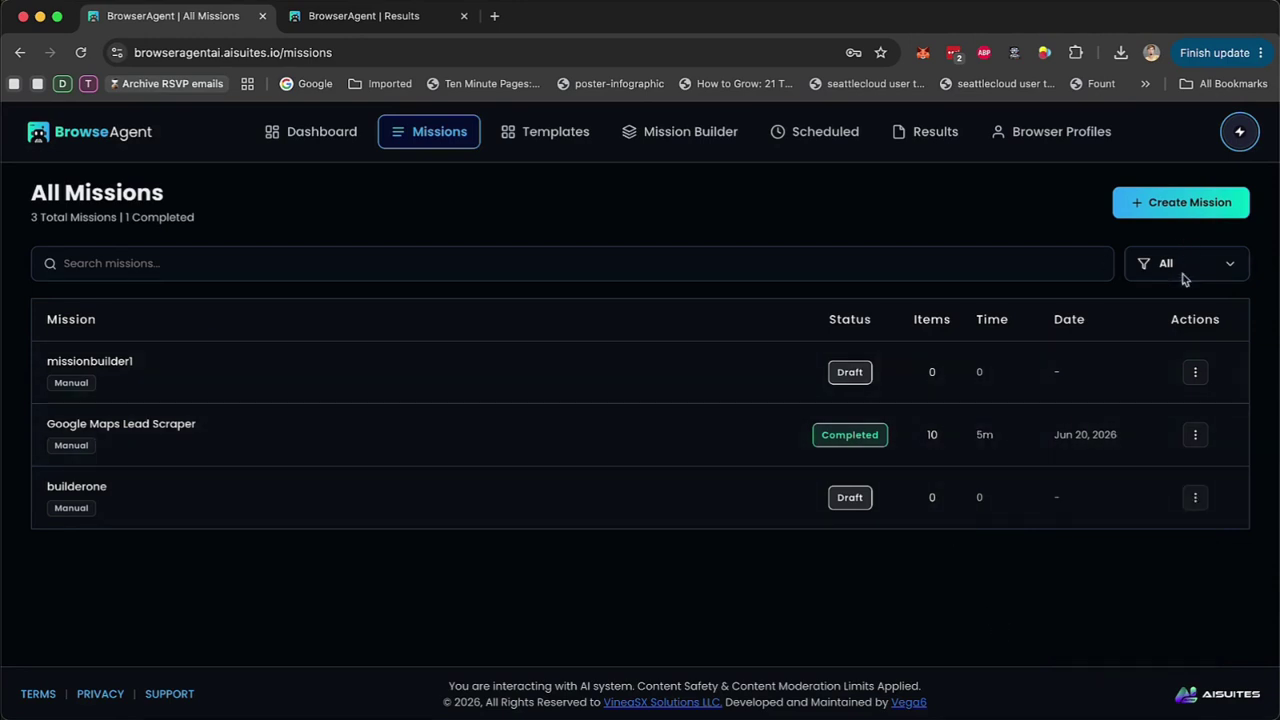
- Look over the dashboard's welcome section and Mission Control overview
{"action": "left_click", "coordinate": [310, 131]}
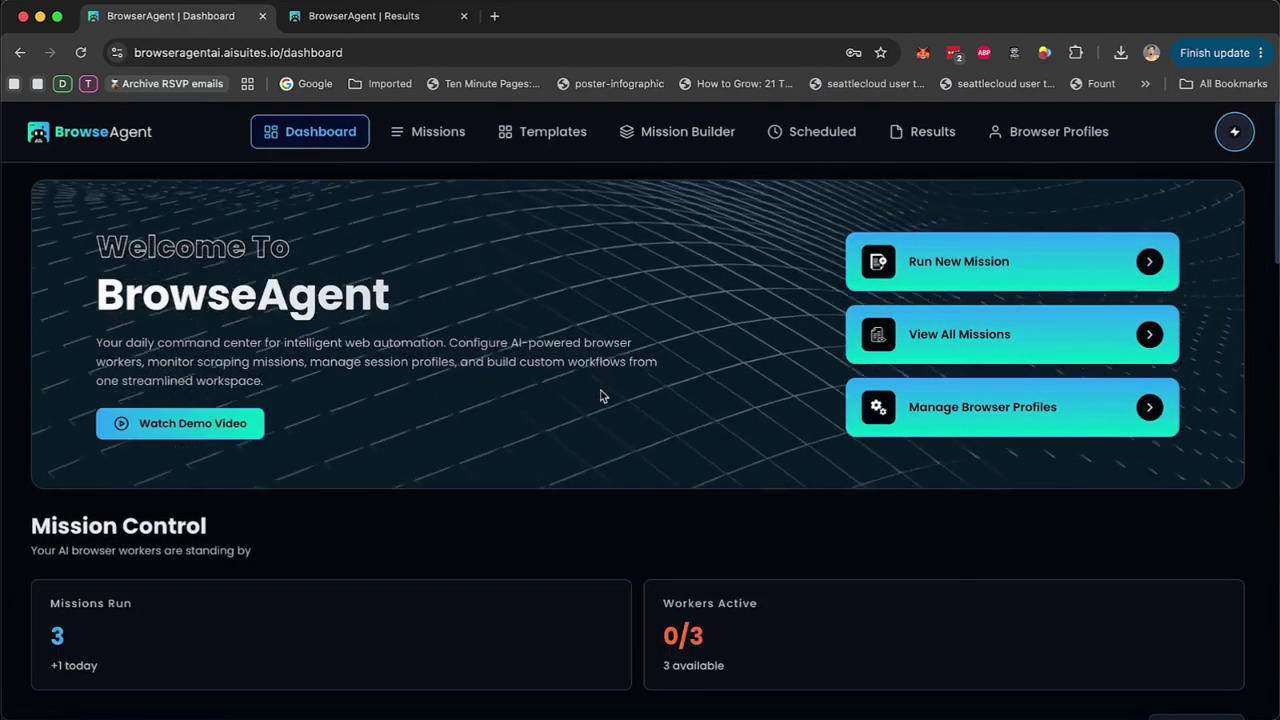
{"action": "scroll", "coordinate": [600, 396], "scroll_direction": "down", "scroll_amount": 3}
{"action": "scroll", "coordinate": [600, 396], "scroll_direction": "up", "scroll_amount": 3}
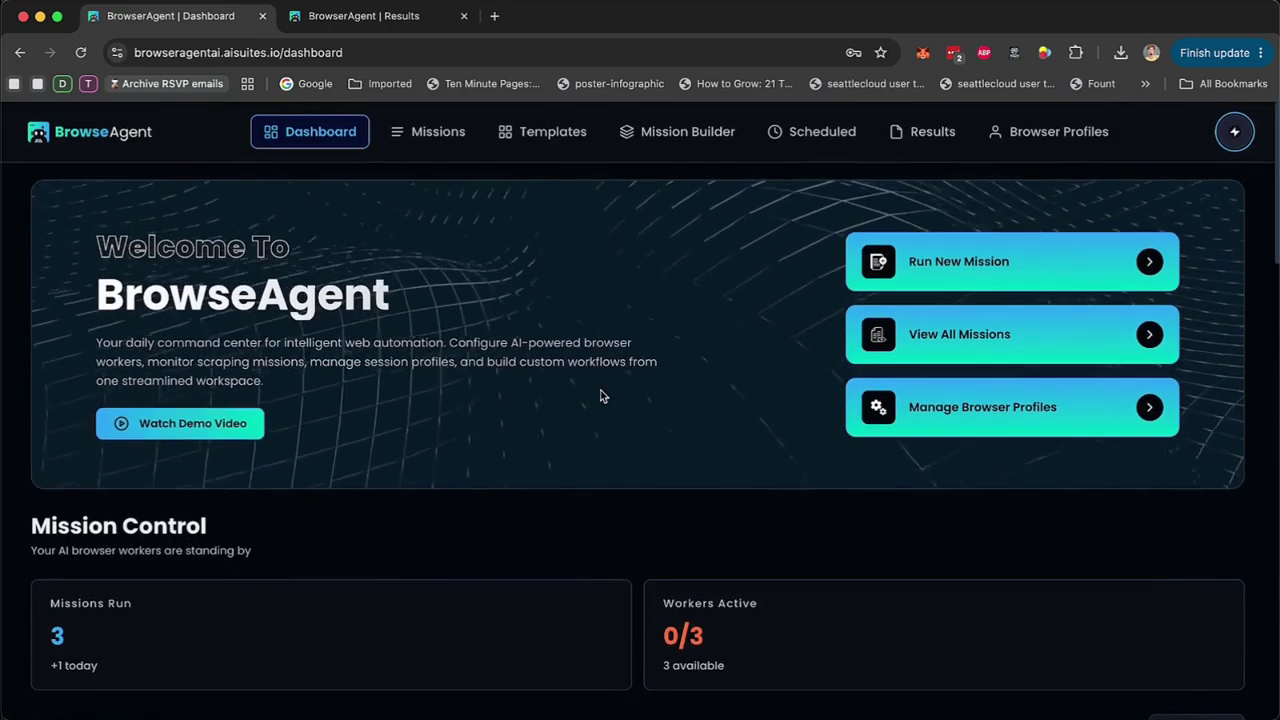
- Browse the pre-built mission templates on the first, fourth and third pages
{"action": "left_click", "coordinate": [578, 135]}
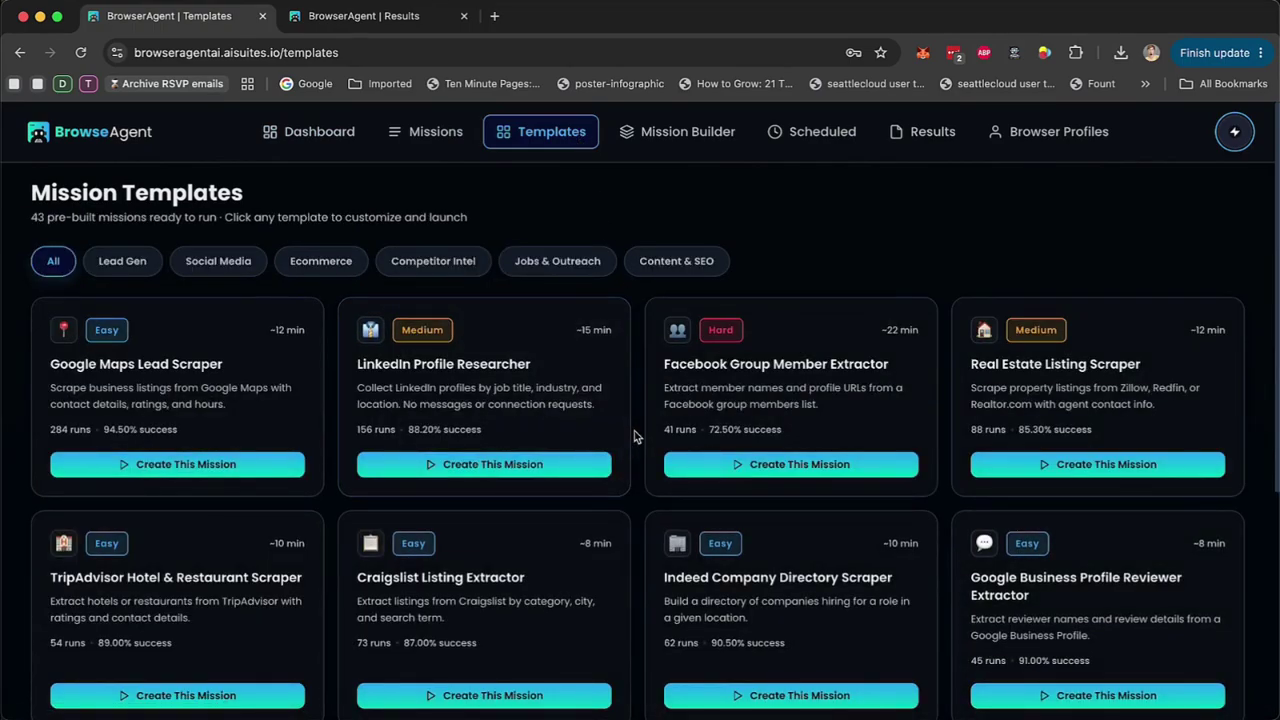
{"action": "scroll", "coordinate": [722, 448], "scroll_direction": "down", "scroll_amount": 5}
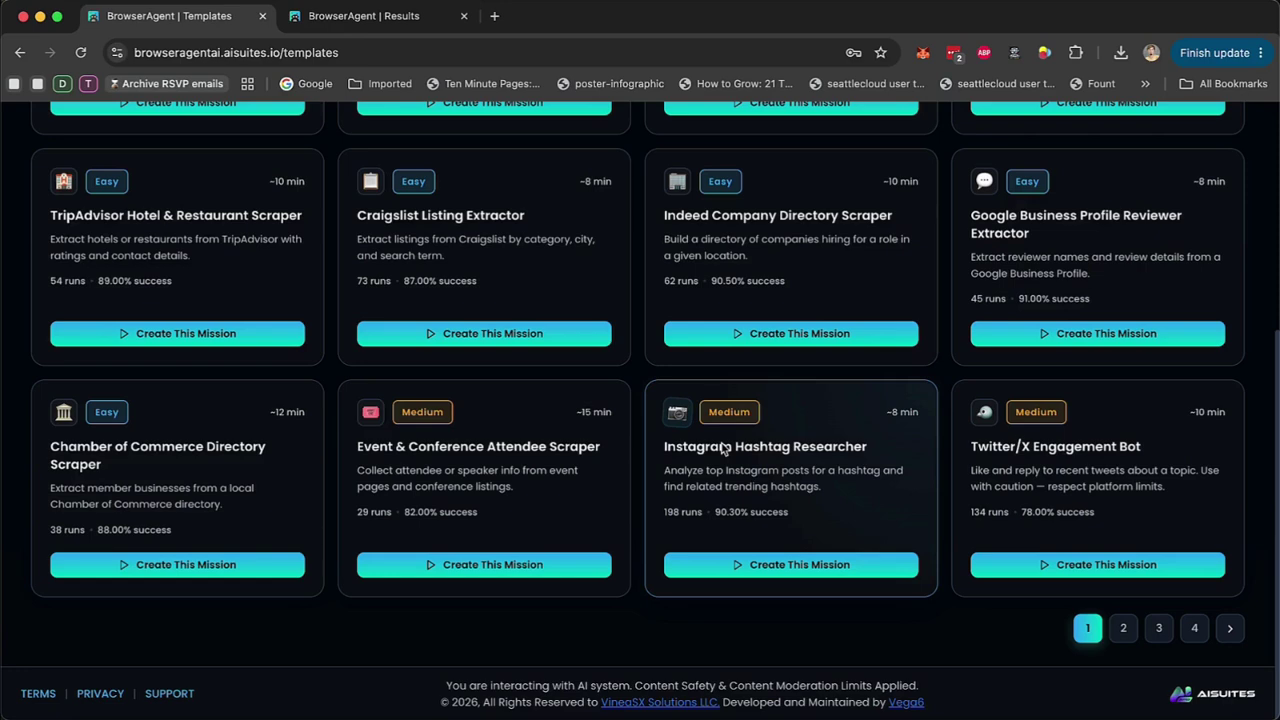
{"action": "left_click", "coordinate": [1194, 628]}
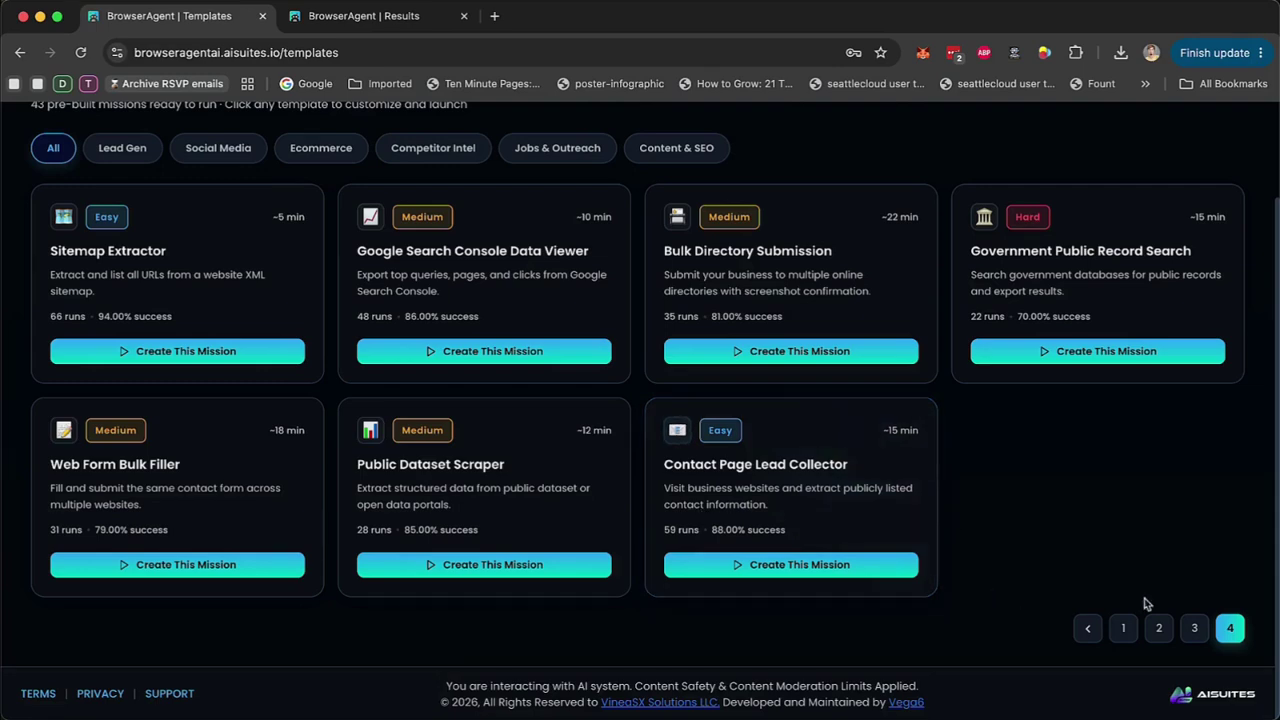
{"action": "left_click", "coordinate": [1194, 628]}
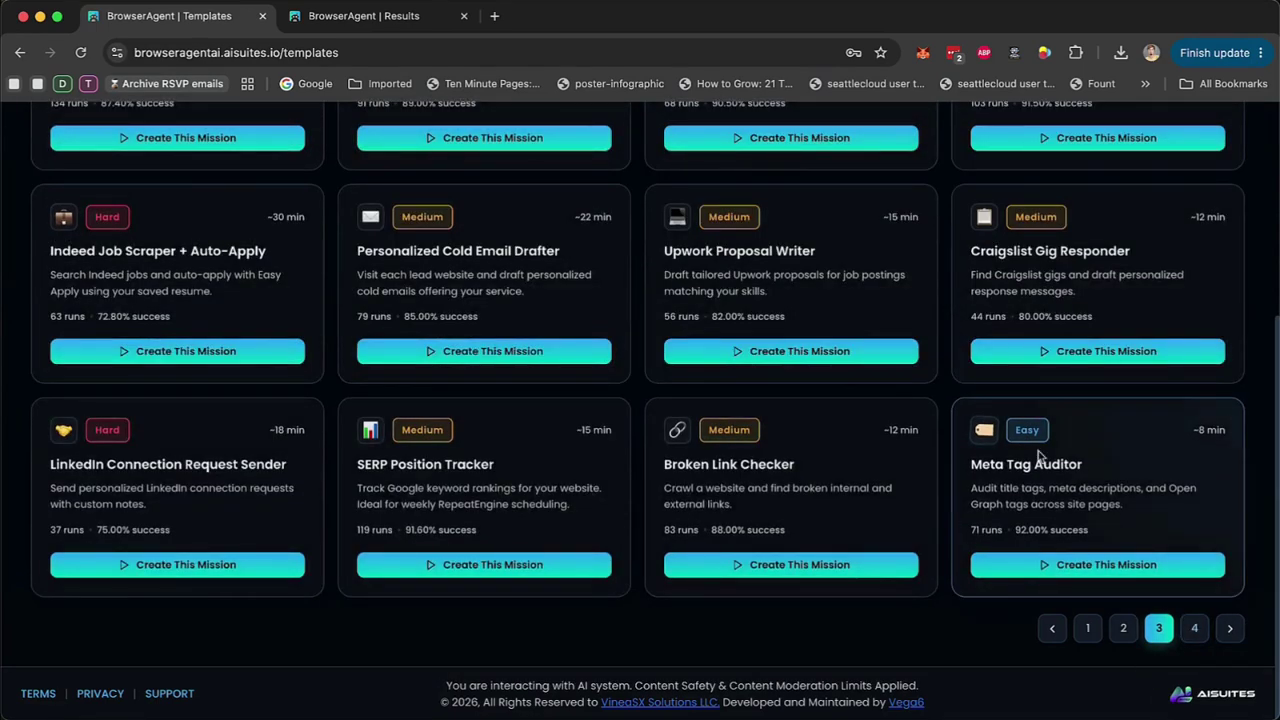
{"action": "scroll", "coordinate": [1038, 451], "scroll_direction": "up", "scroll_amount": 5}
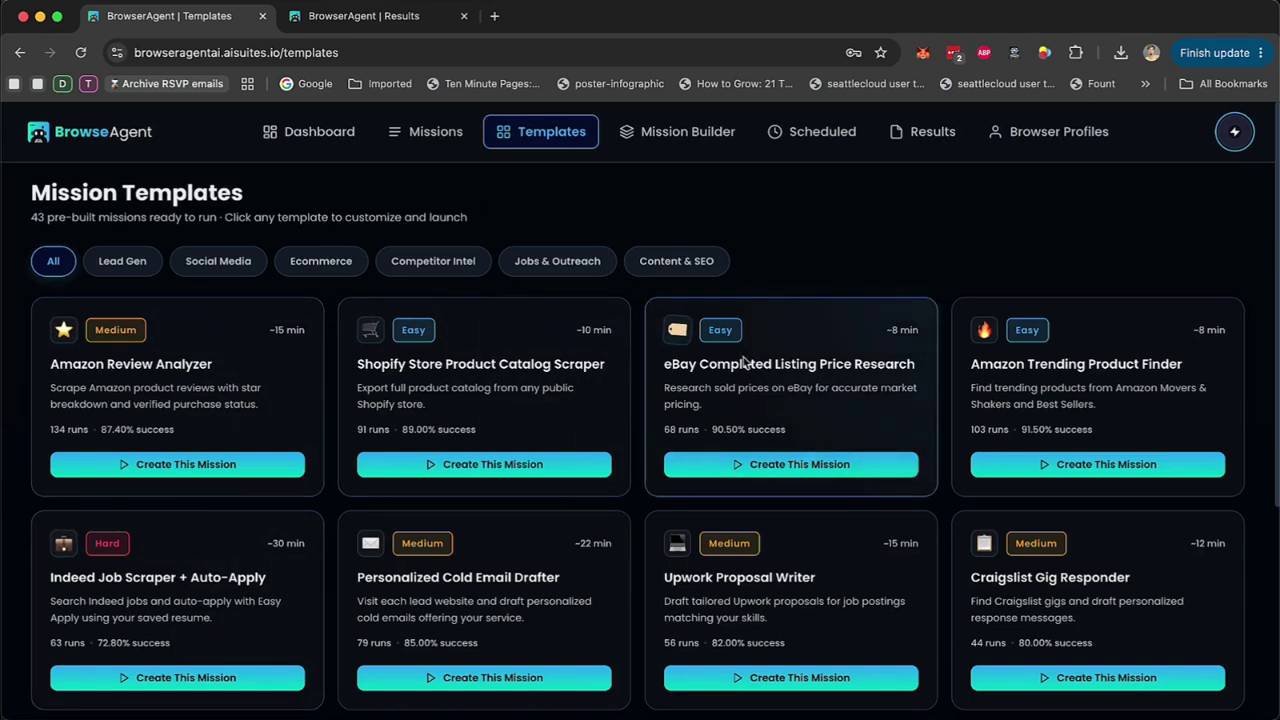
- View the missions list and the saved mission builders, and return to the mission templates
{"action": "left_click", "coordinate": [420, 144]}
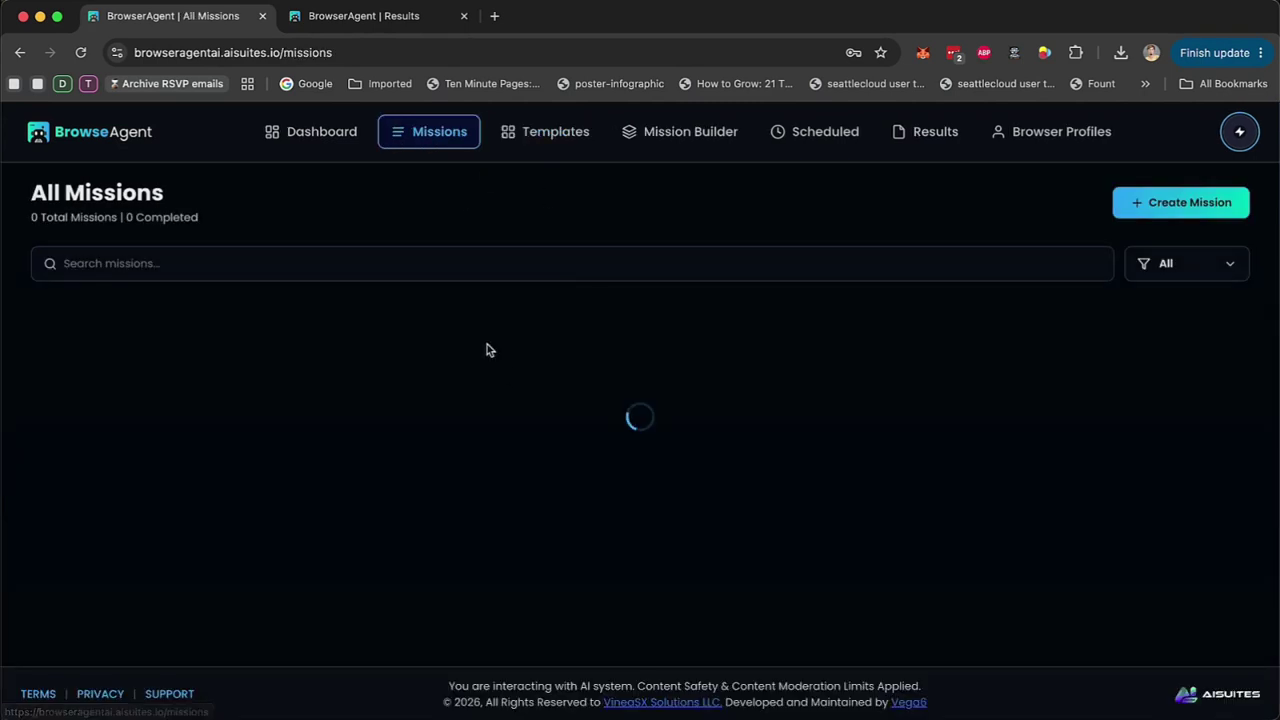
{"action": "left_click", "coordinate": [711, 140]}
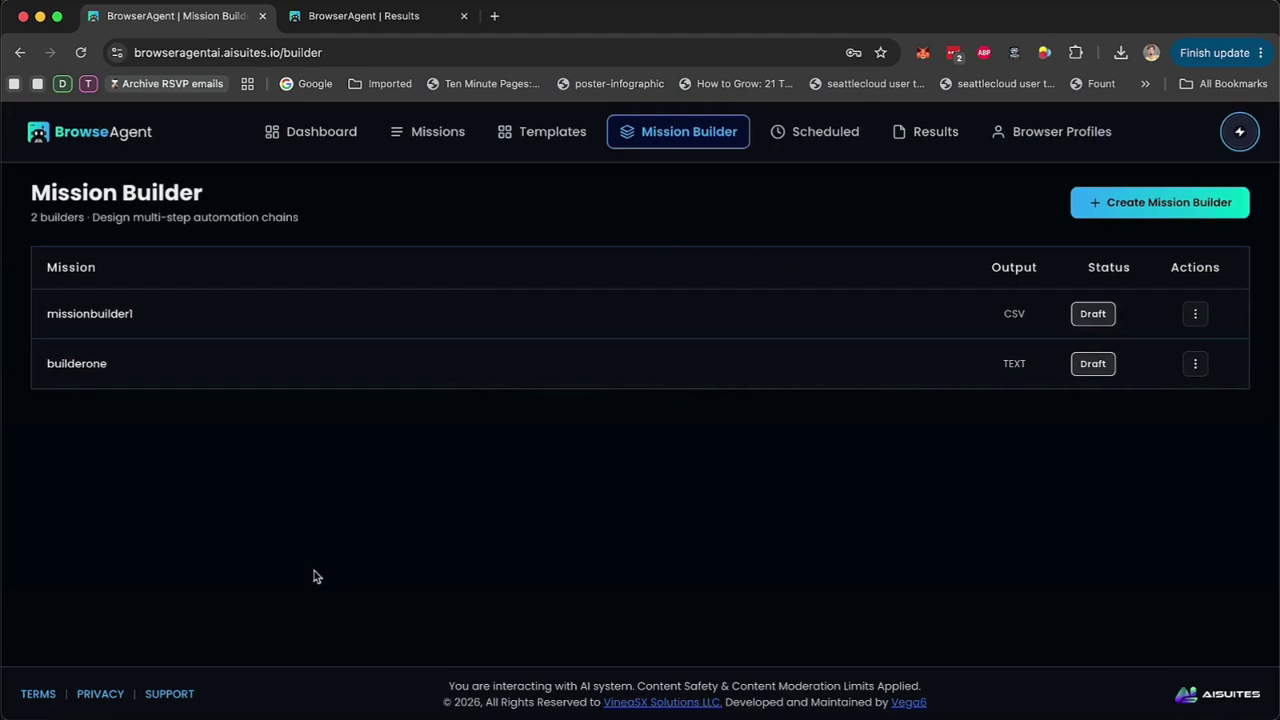
{"action": "left_click", "coordinate": [425, 131]}
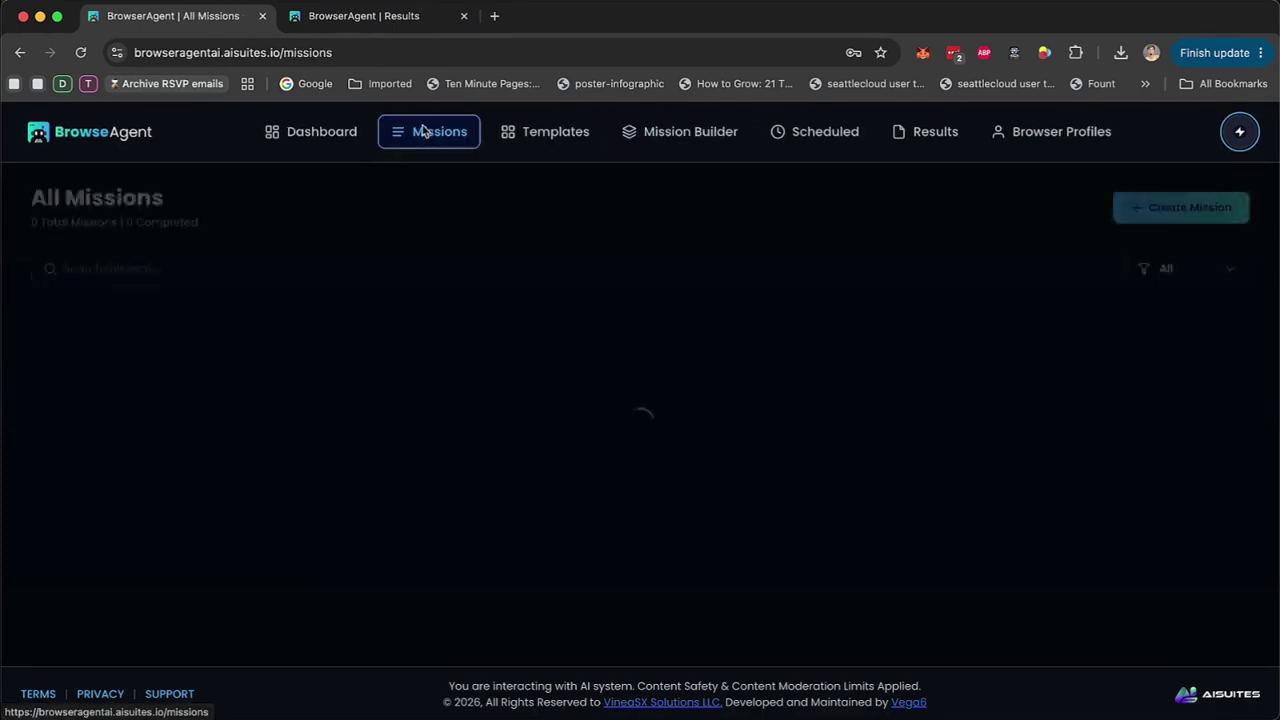
{"action": "left_click", "coordinate": [551, 133]}
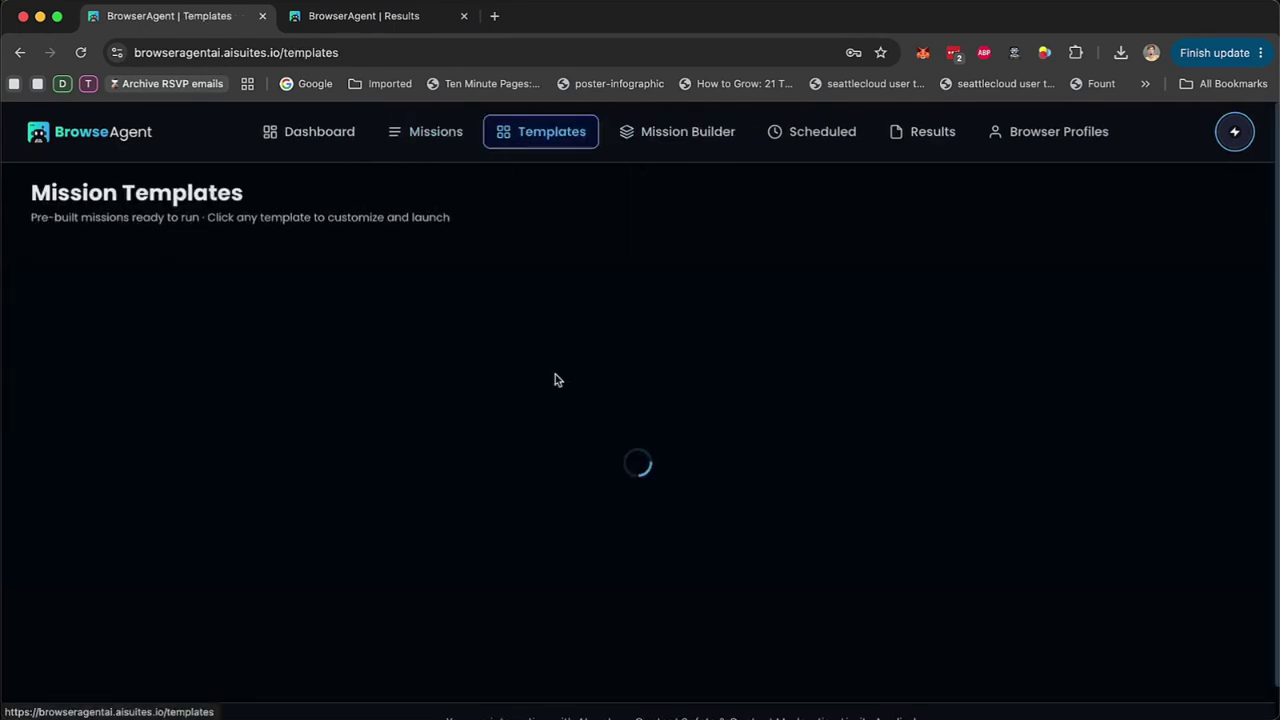